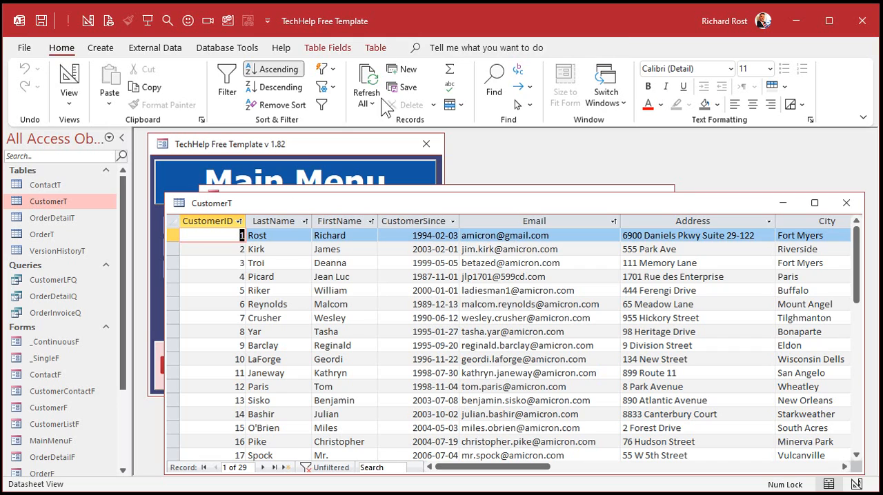
- Close the database and duplicate the TechHelp Free Template file on the desktop, naming the copy Office 1
left_click(860, 25)
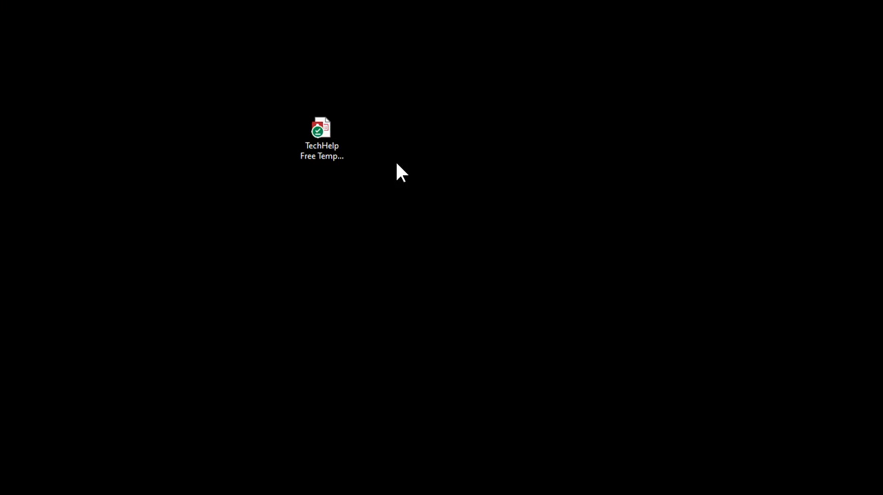
left_click_drag(324, 141, 455, 101)
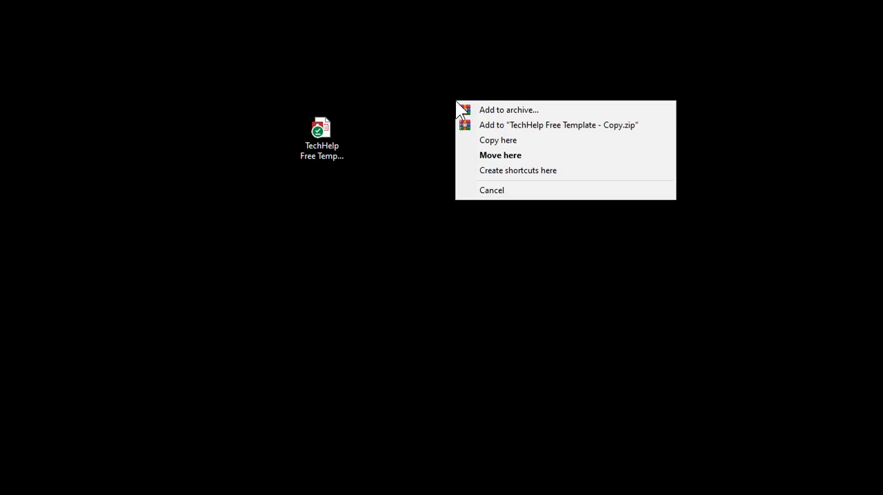
left_click(487, 140)
left_click(481, 112)
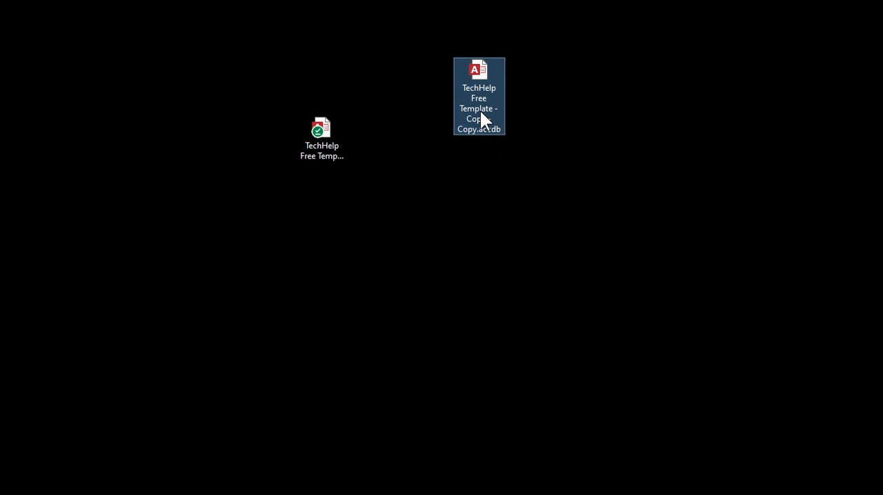
type("Office 1.accdb")
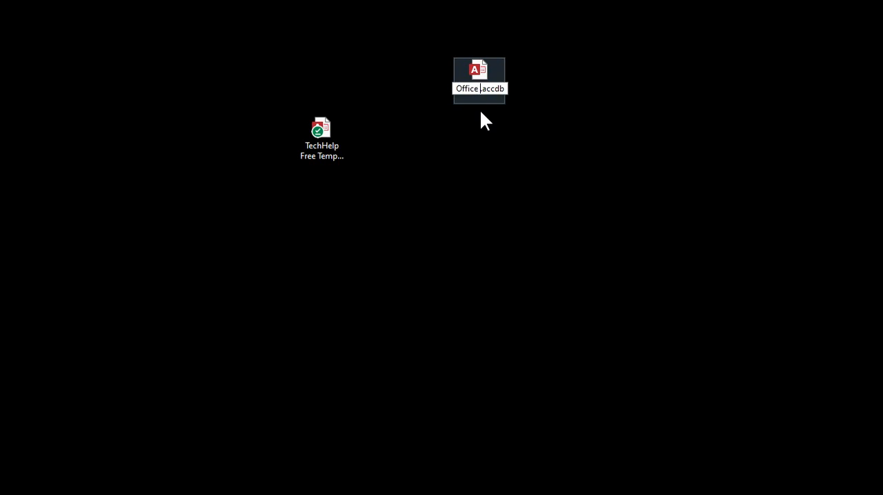
key("Return")
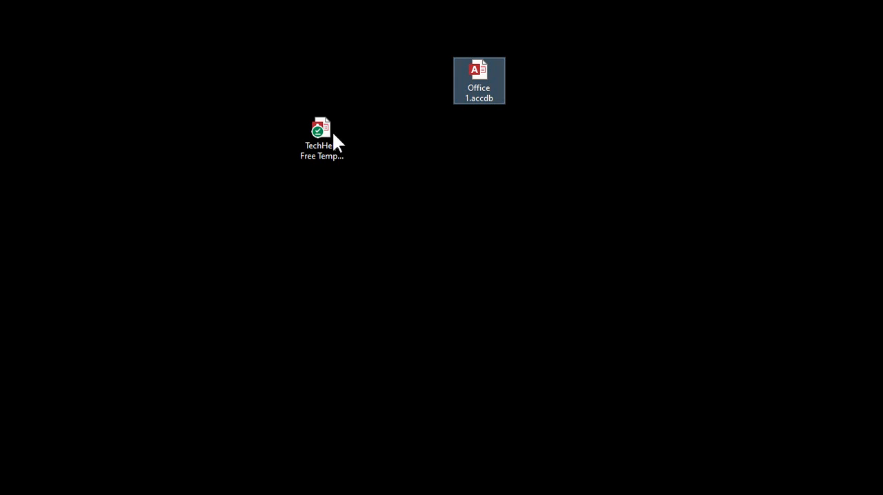
- Make another copy of the TechHelp Free Template file below Office 1 and name it Office 2
left_click_drag(329, 131, 485, 169)
left_click(540, 208)
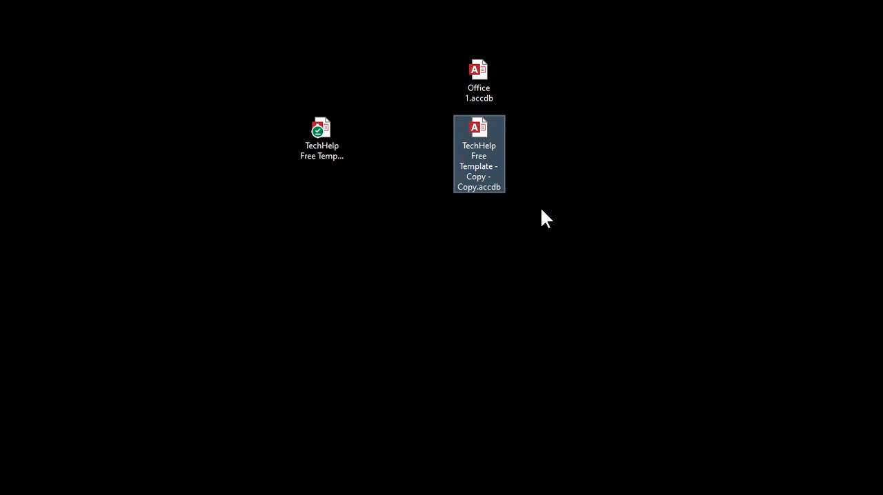
left_click(482, 155)
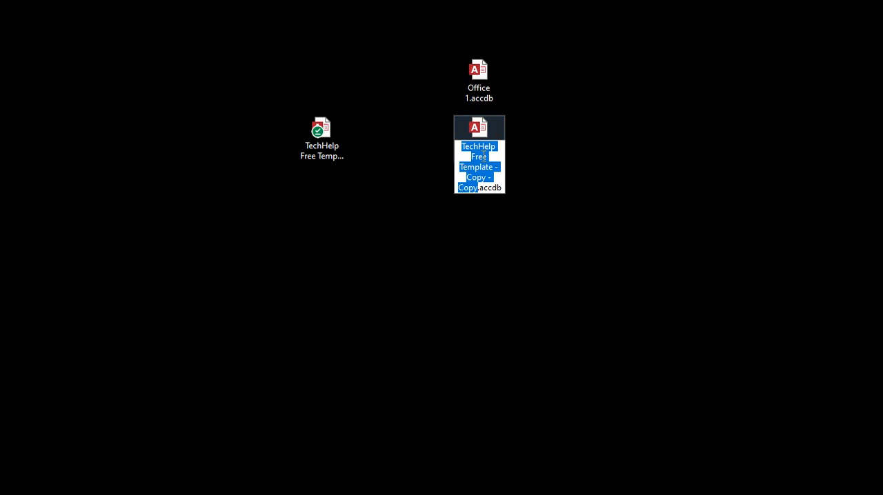
type("Office 2")
key("Return")
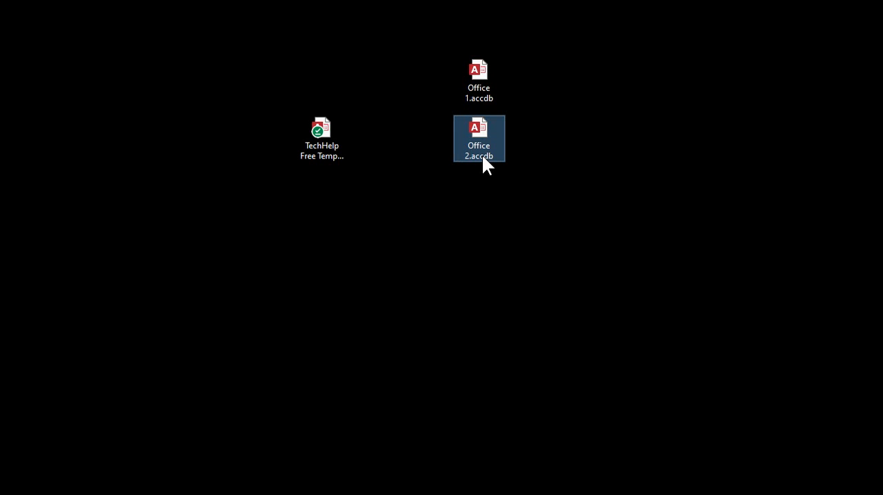
- Make a third copy of the TechHelp Free Template file, name it New DB, and place it level with Office 1
key("Left")
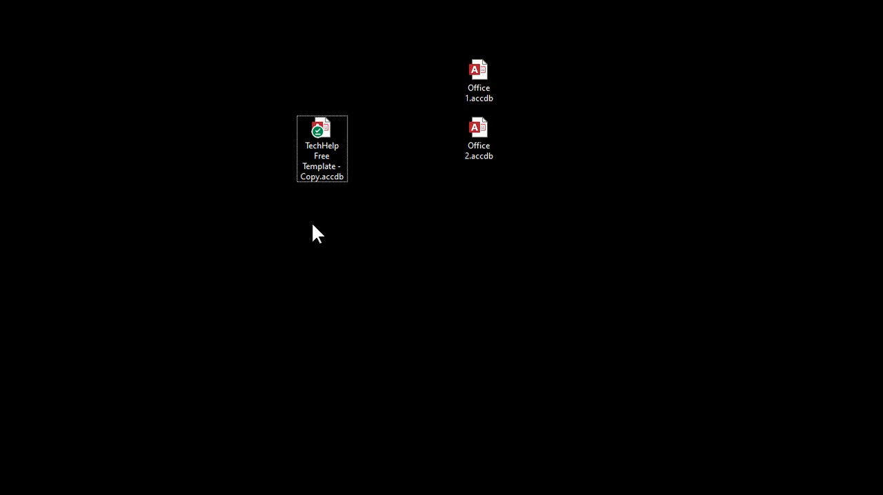
left_click_drag(317, 130, 155, 86)
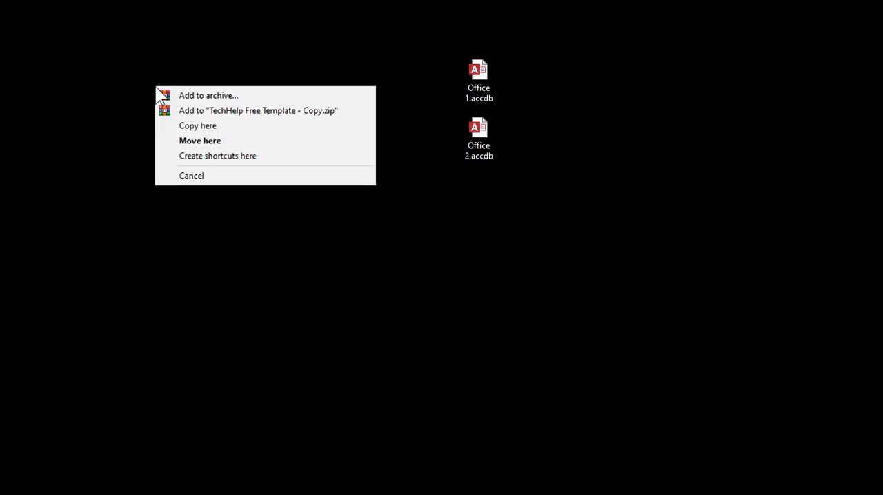
left_click(204, 125)
left_click(161, 61)
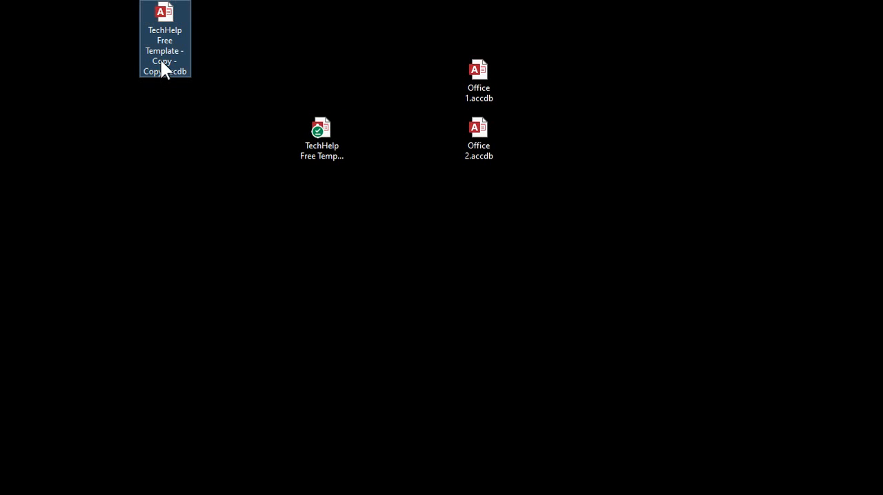
type("New DB.accdb")
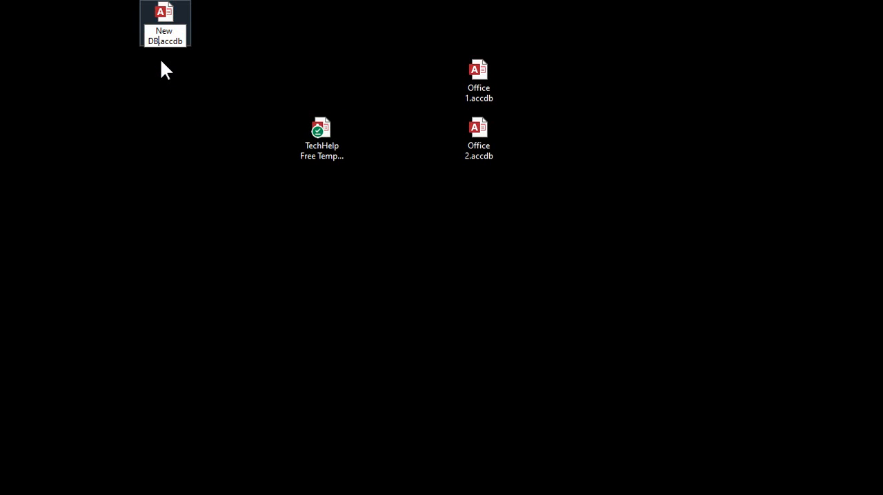
key("Return")
left_click_drag(163, 20, 178, 82)
- Move the original TechHelp Free Template file away from the three newly made database files
left_click(308, 125)
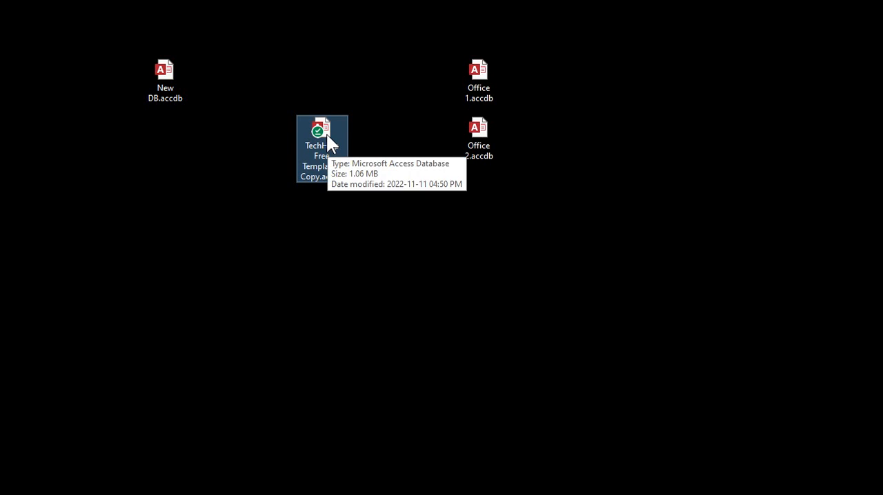
left_click_drag(326, 134, 0, 240)
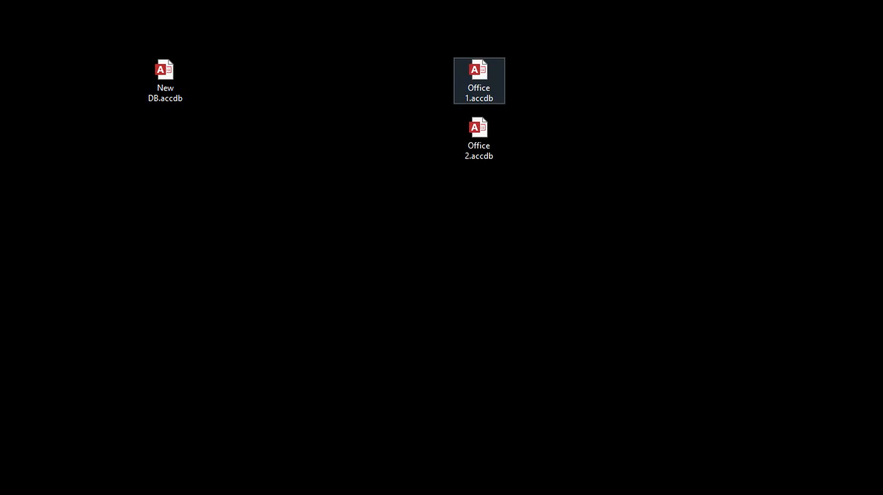
left_click(474, 69)
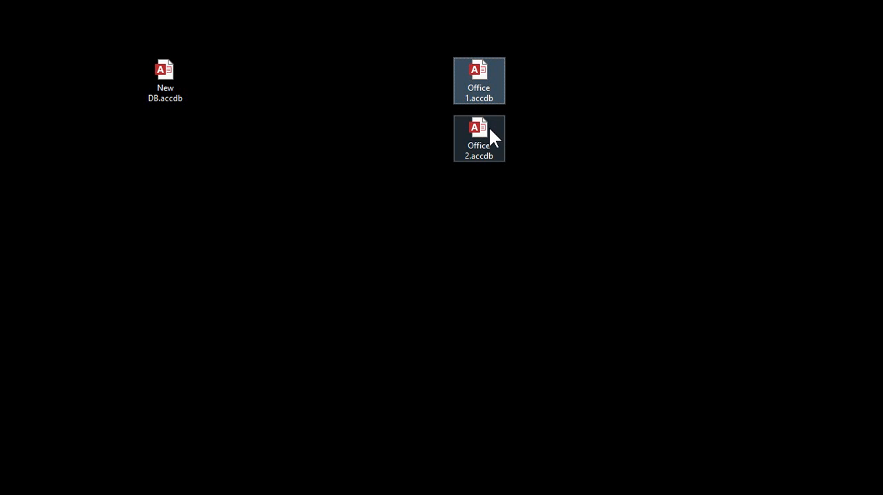
left_click(489, 127)
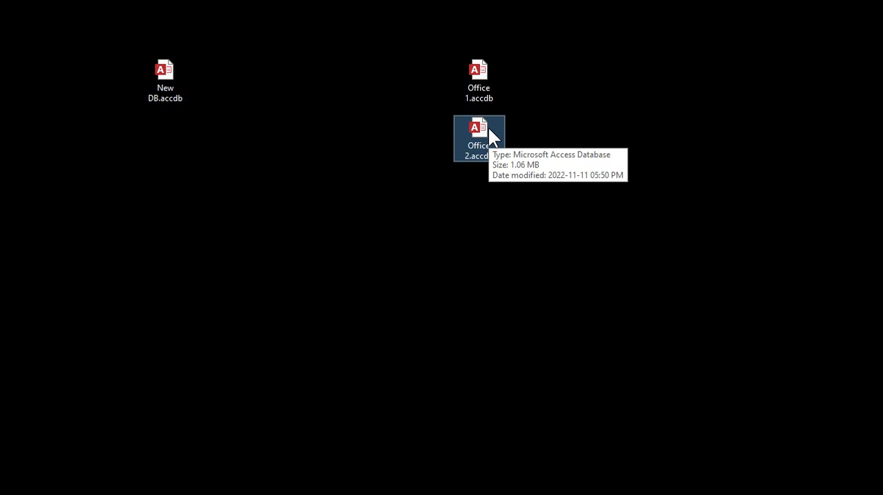
- In the Office 1 database, delete every CustomerT record from CustomerID 15 onward and close the database
double_click(481, 69)
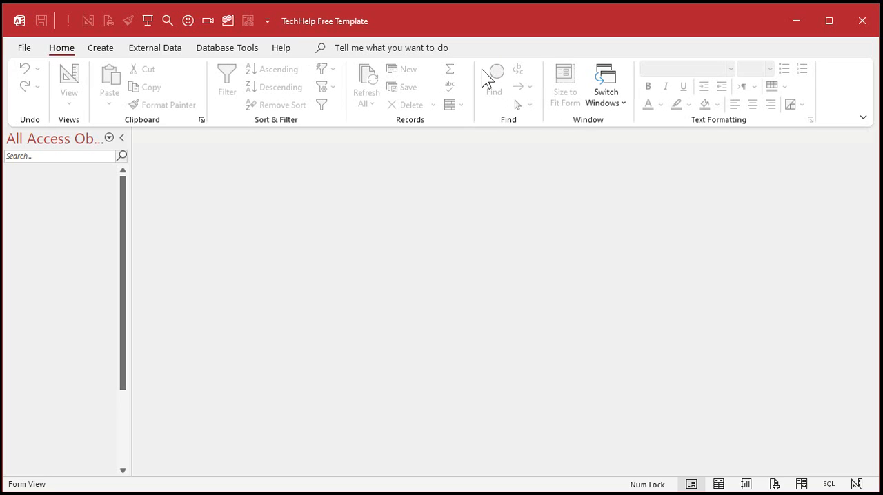
double_click(35, 203)
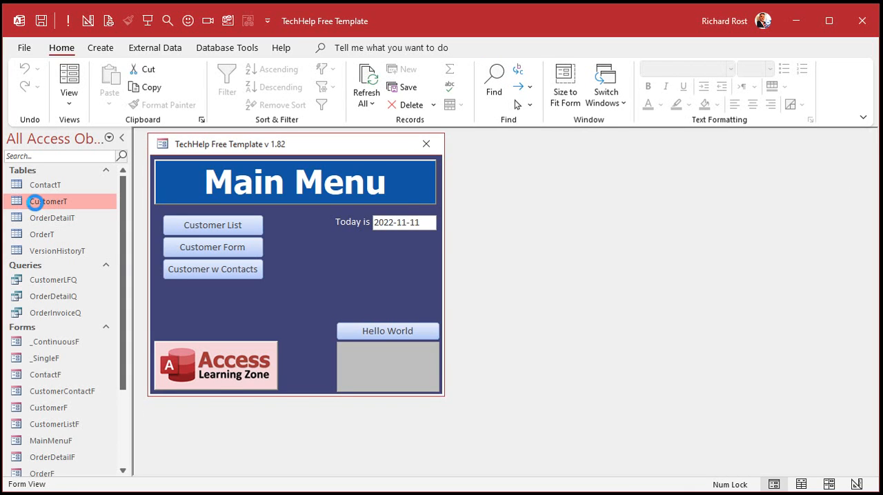
left_click_drag(273, 171, 277, 149)
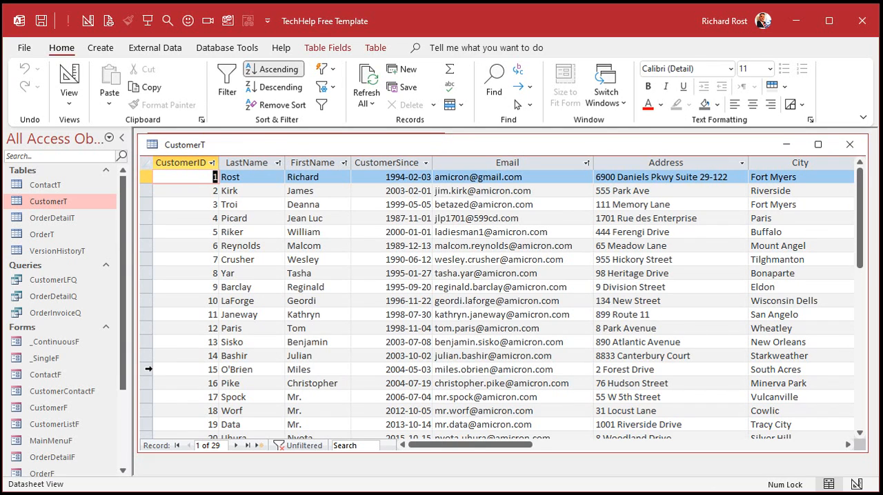
left_click(147, 369)
left_click_drag(147, 369, 150, 459)
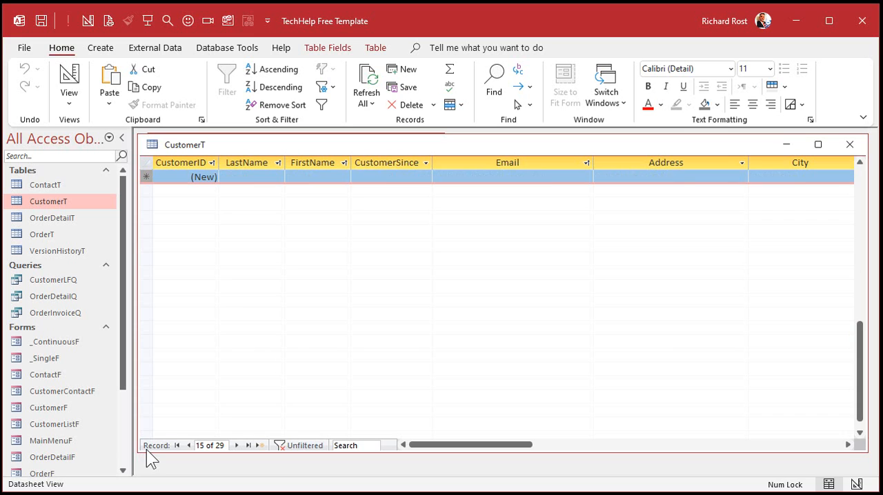
key("Delete")
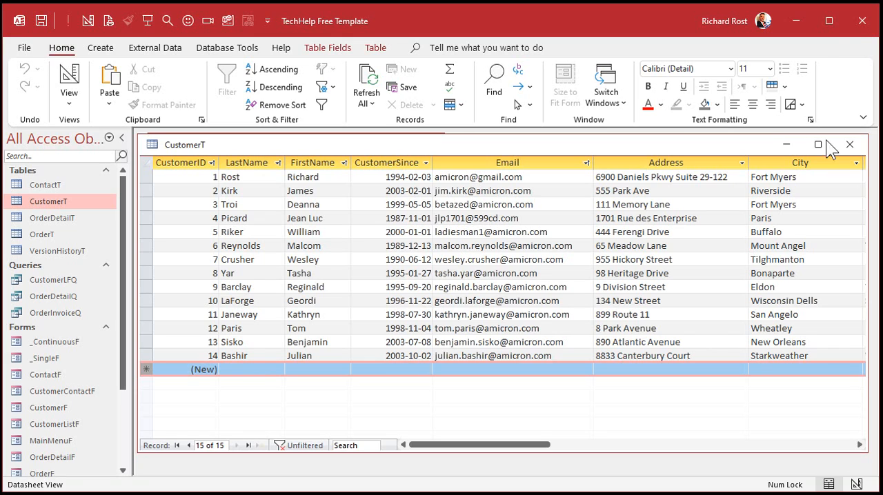
left_click(862, 27)
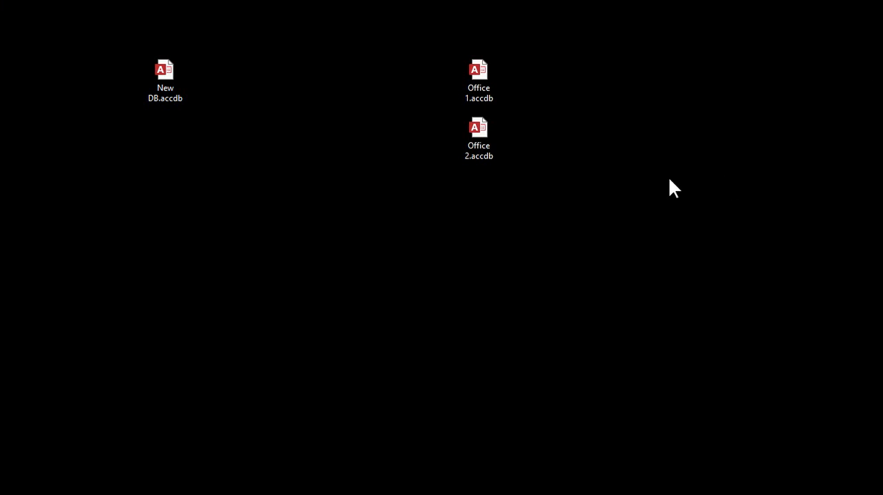
- In the Office 2 database, delete the CustomerT records with CustomerID 1 through 14
double_click(479, 134)
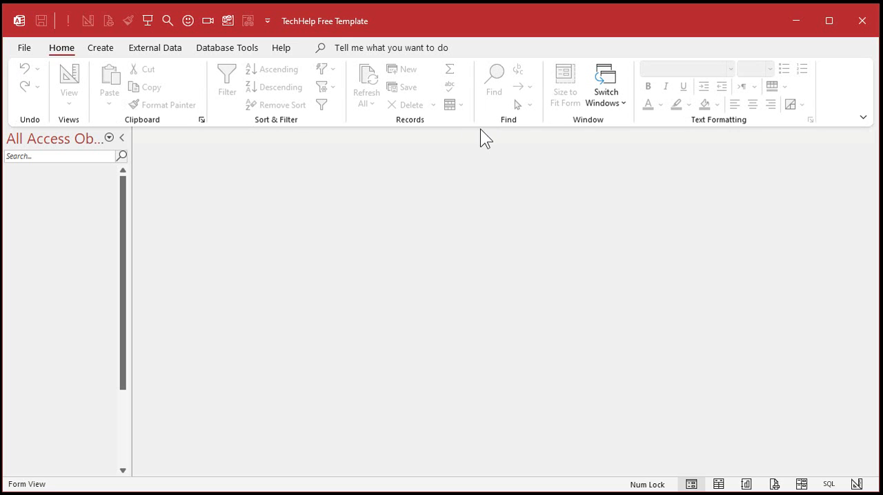
double_click(58, 199)
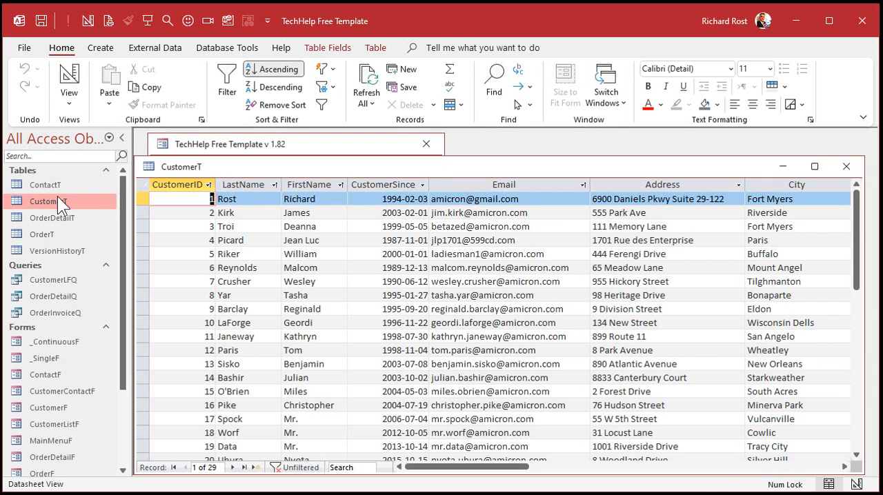
left_click_drag(298, 169, 304, 154)
scroll(325, 243, "down", 2)
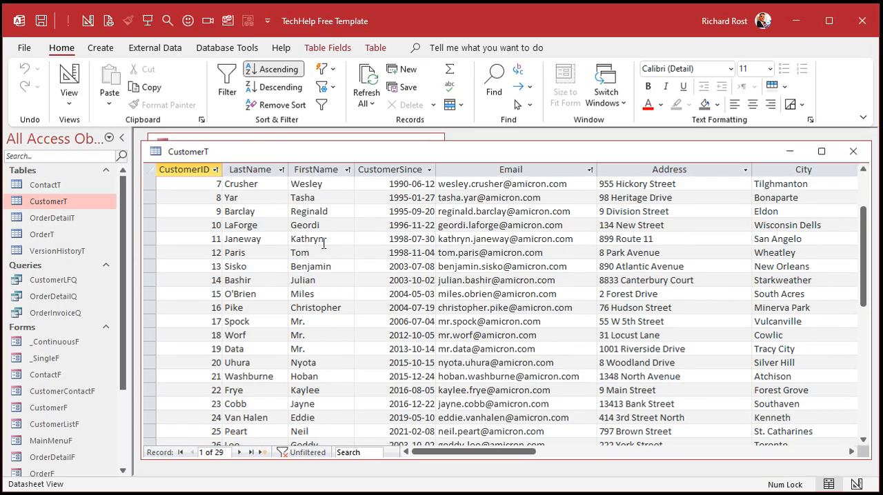
scroll(169, 274, "up", 2)
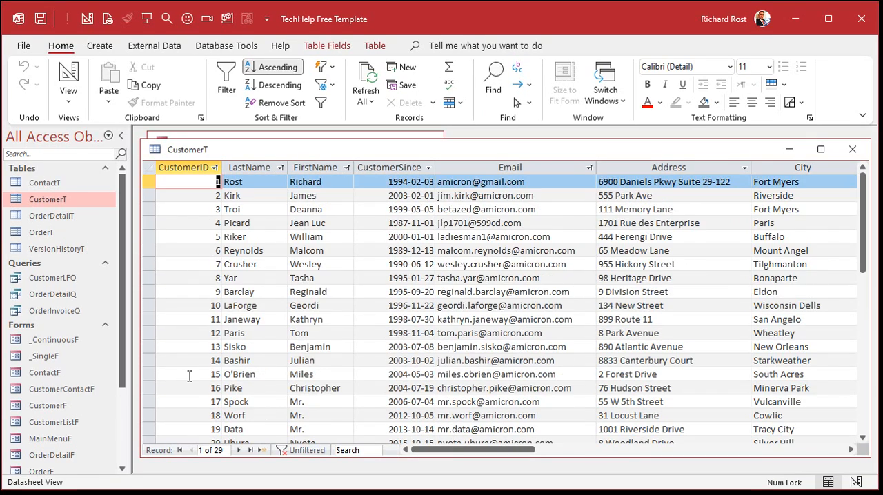
left_click_drag(149, 359, 131, 150)
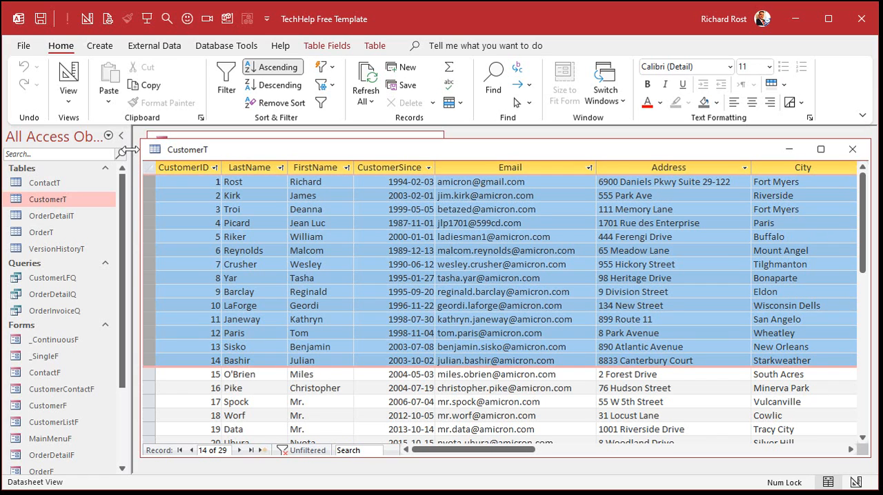
scroll(131, 150, "down", 5)
key("Delete")
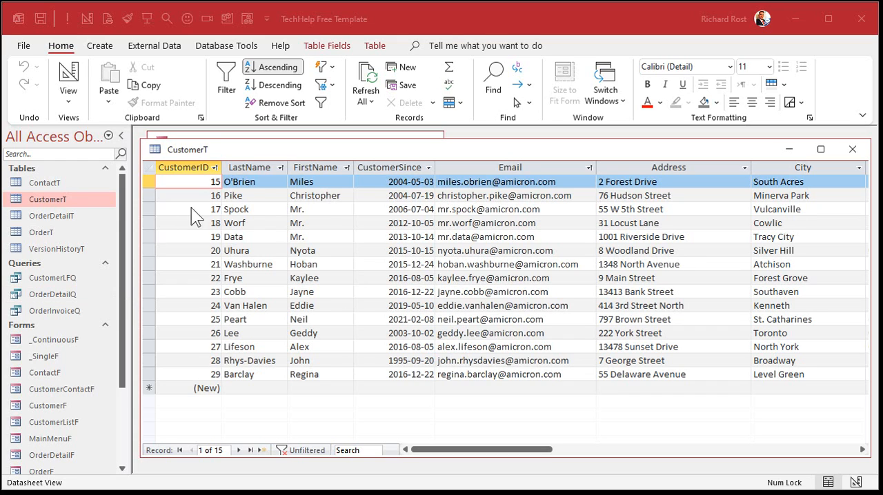
left_click(236, 183)
left_click(238, 196)
left_click(238, 209)
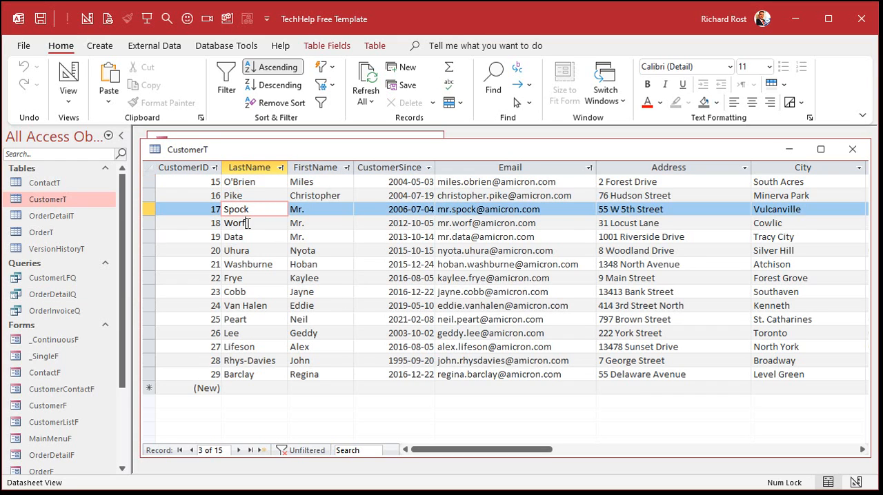
left_click(247, 223)
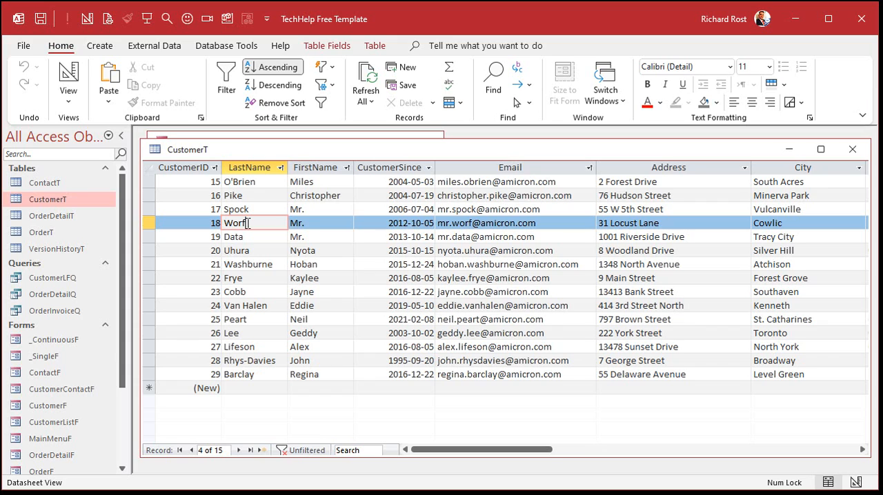
- Cut the CustomerT records with CustomerID 15 through 29 and paste them back into the table as new records
left_click_drag(150, 184, 149, 375)
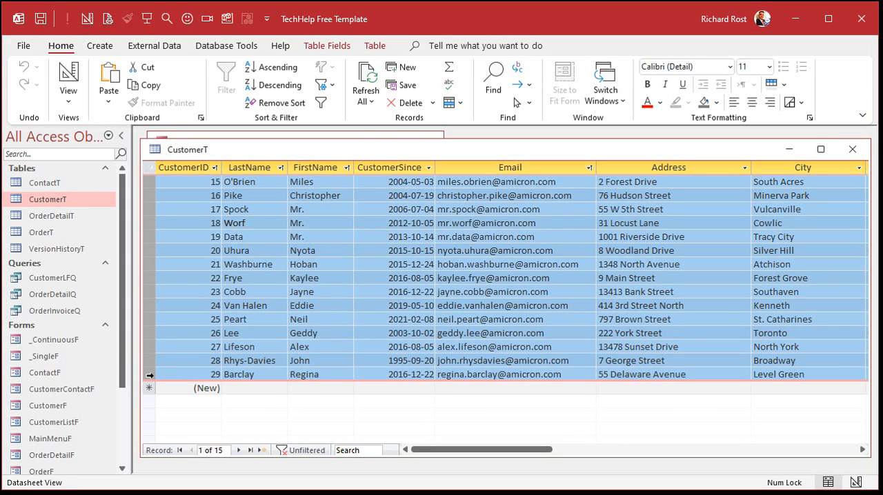
key("Delete")
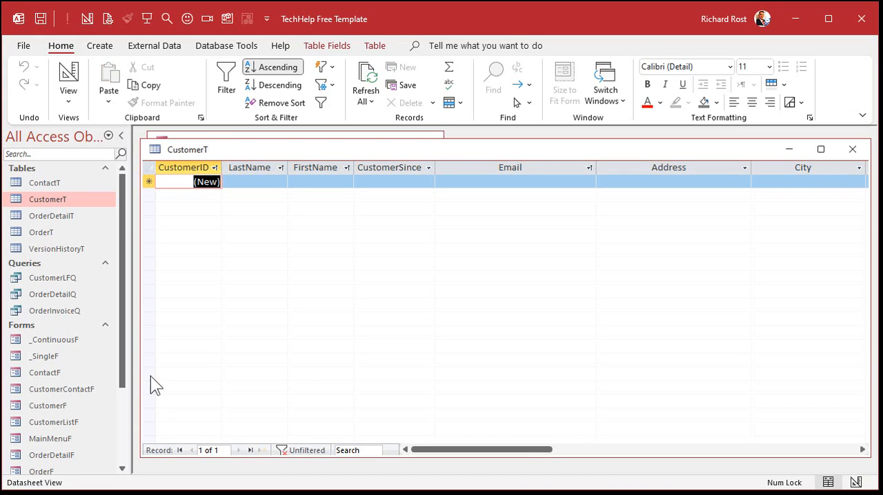
left_click(149, 182)
key("ctrl+v")
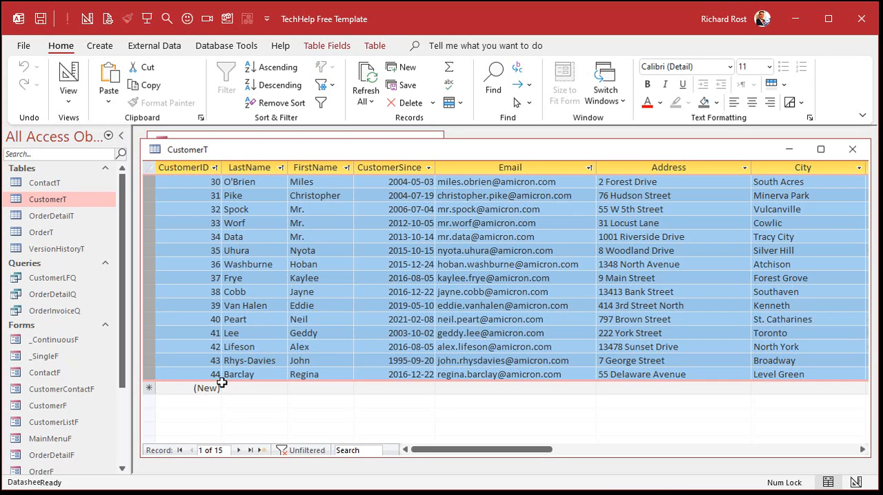
left_click(852, 149)
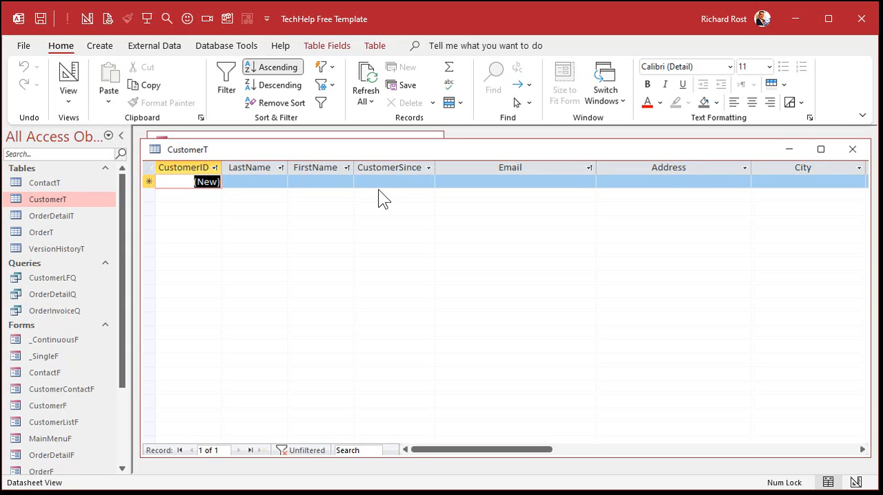
left_click(840, 149)
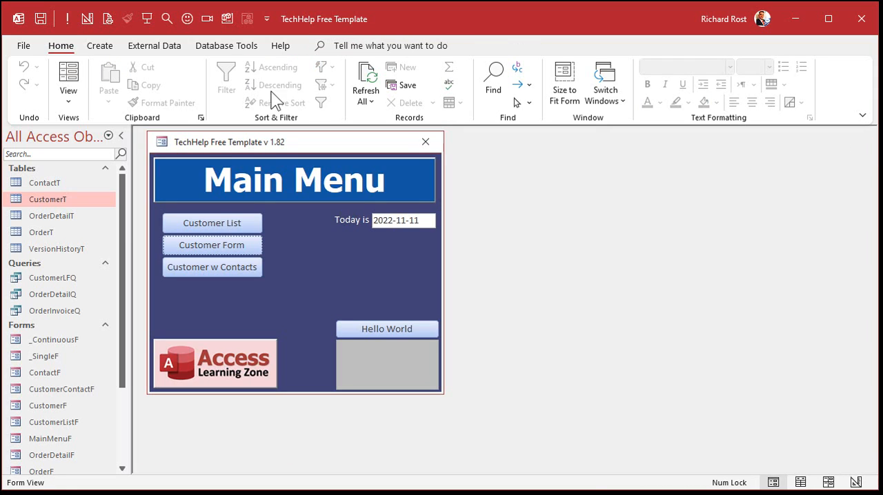
- Compact and repair the Office 2 database, open CustomerT and paste the cut customer records back into it
left_click(226, 46)
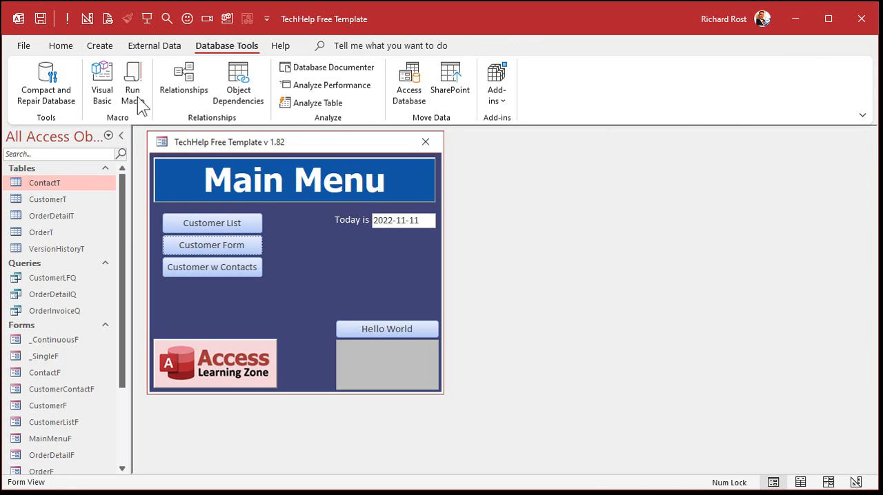
left_click(38, 100)
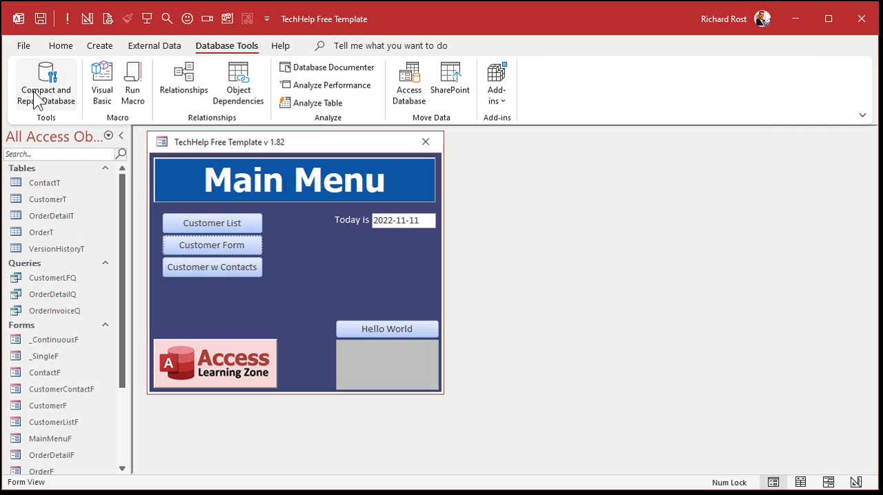
left_click(48, 200)
double_click(48, 199)
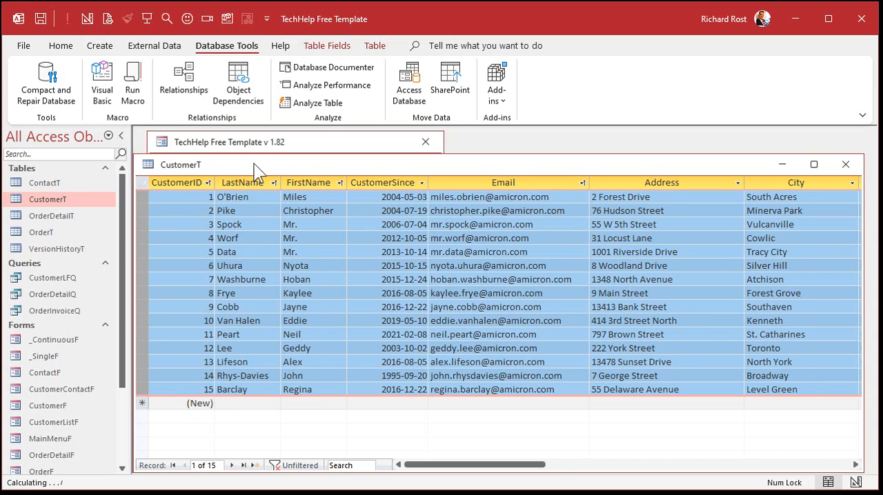
- Select the CustomerID column to check its numbering, and close the CustomerT table and the Office 2 database
left_click_drag(247, 171, 269, 155)
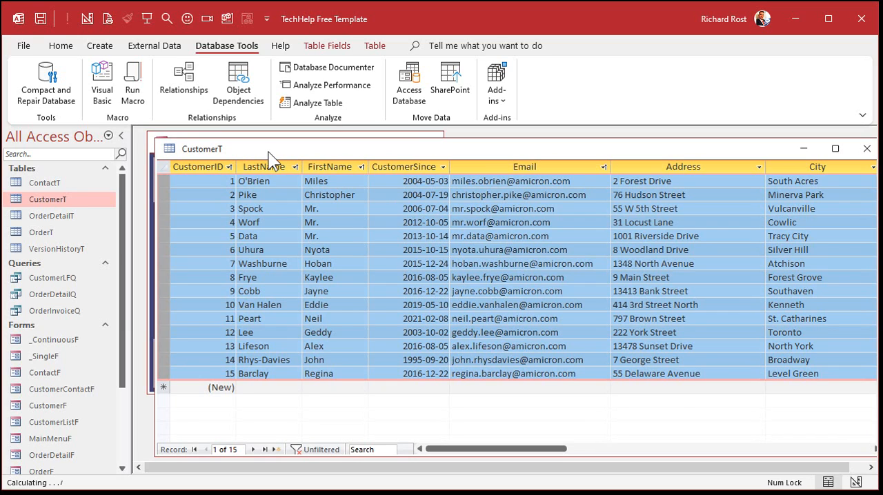
left_click(202, 167)
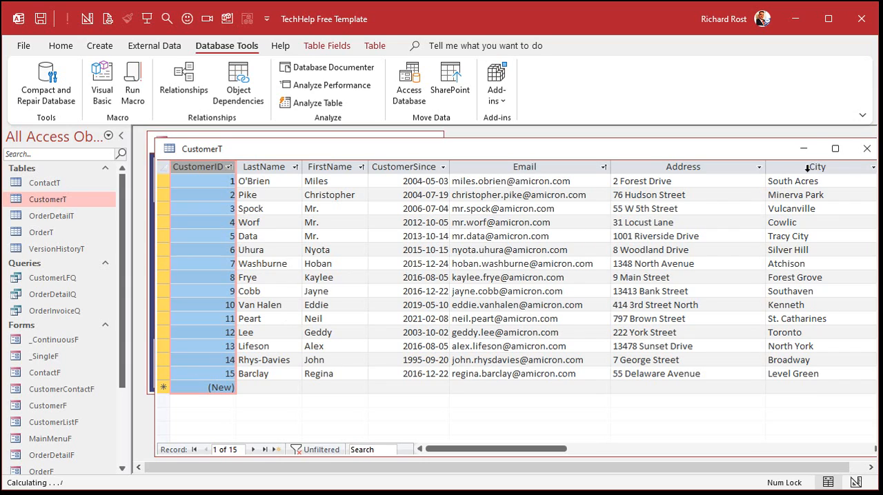
left_click(866, 149)
left_click(860, 19)
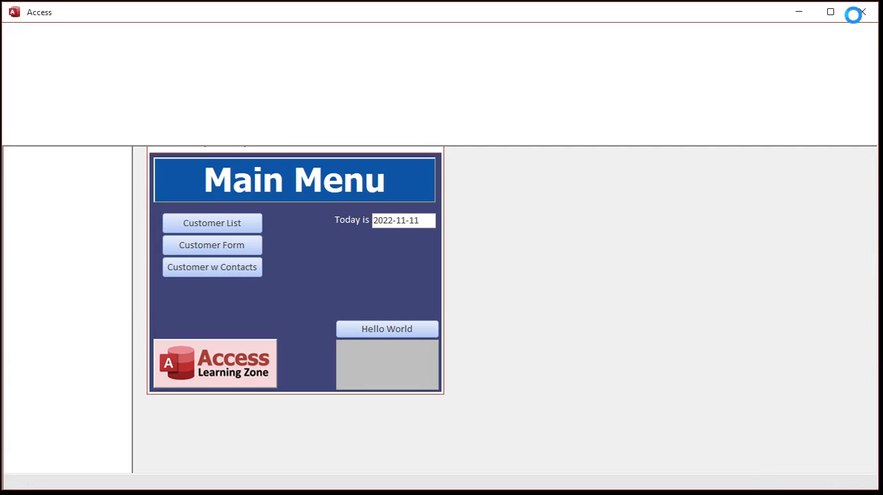
- Move the Office 2.accdb file directly below Office 1.accdb on the desktop
left_click(167, 72)
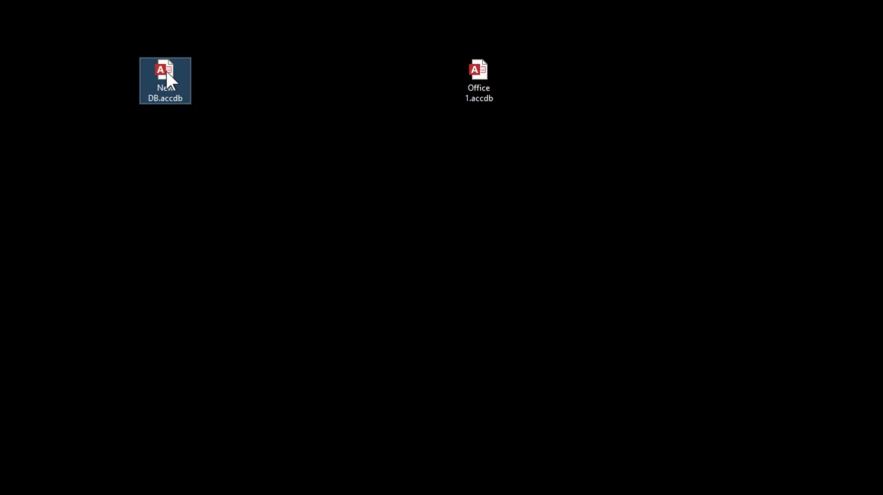
left_click(442, 364)
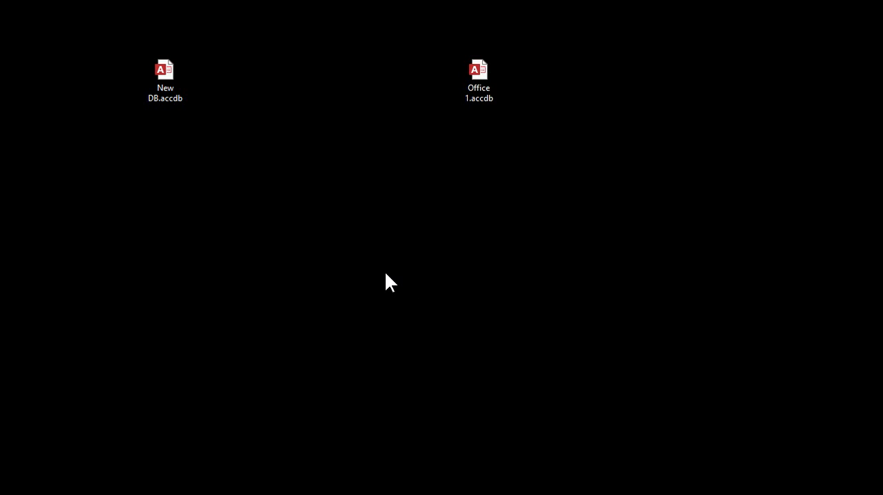
left_click_drag(513, 494, 478, 131)
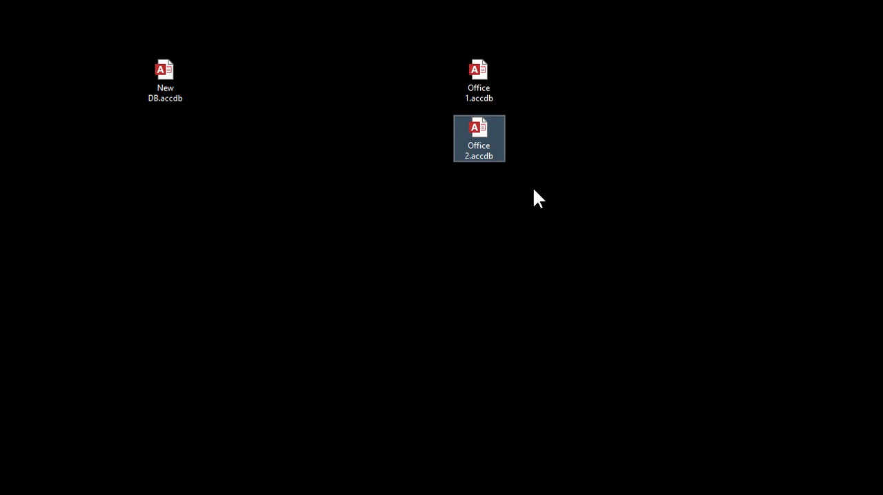
- In the New DB database, delete every CustomerT record, close the table, and compact and repair the database
double_click(168, 76)
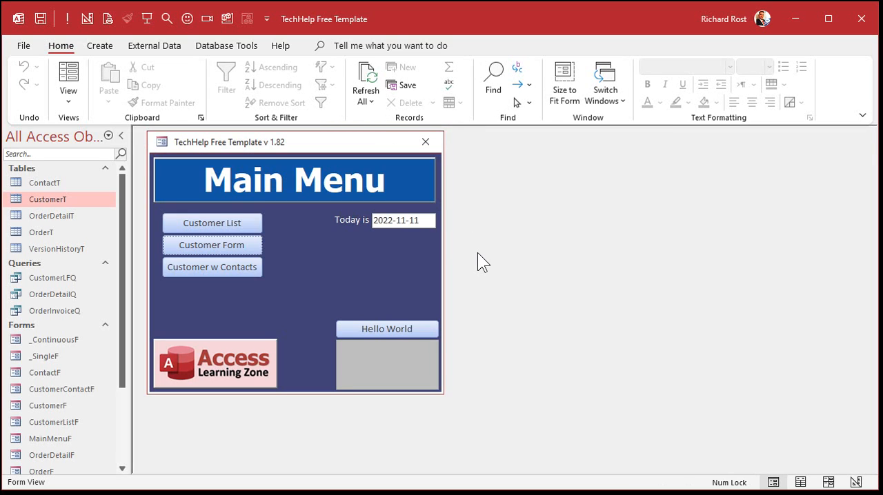
double_click(47, 200)
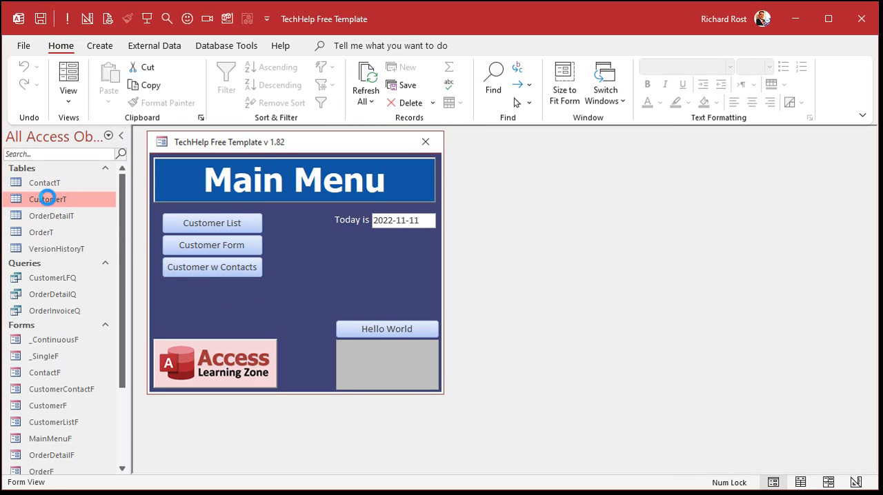
left_click(145, 182)
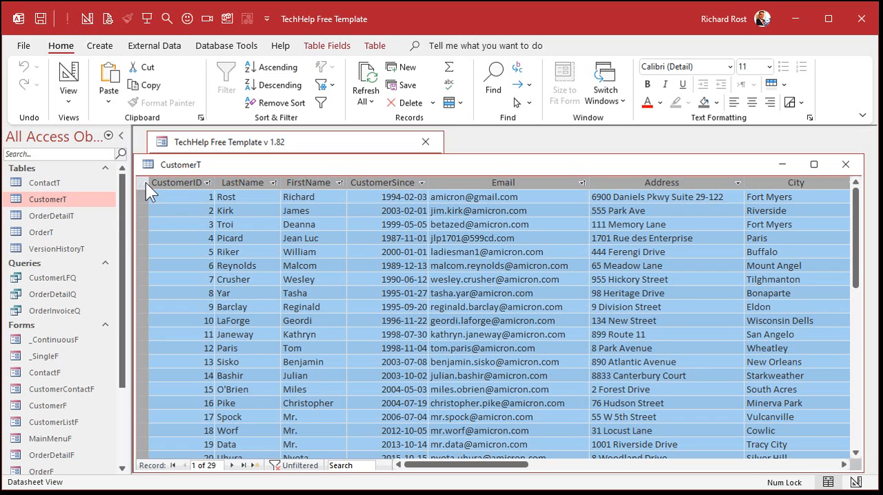
key("Delete")
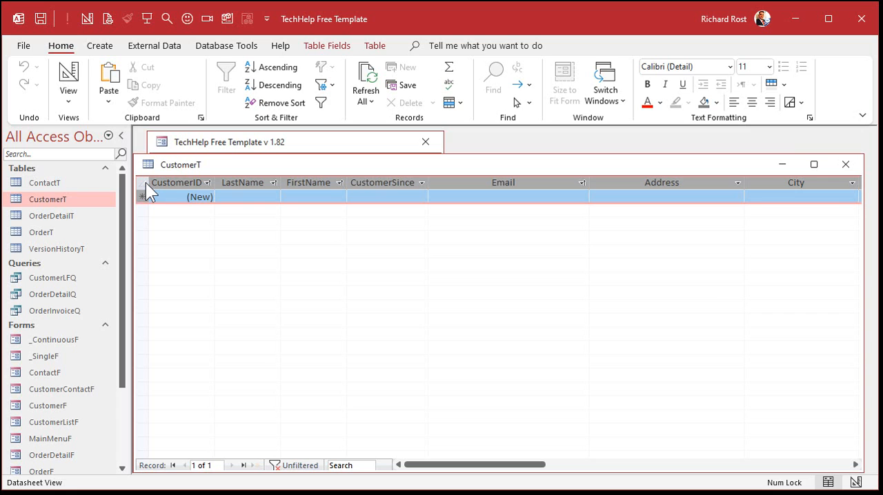
left_click(845, 164)
left_click(219, 45)
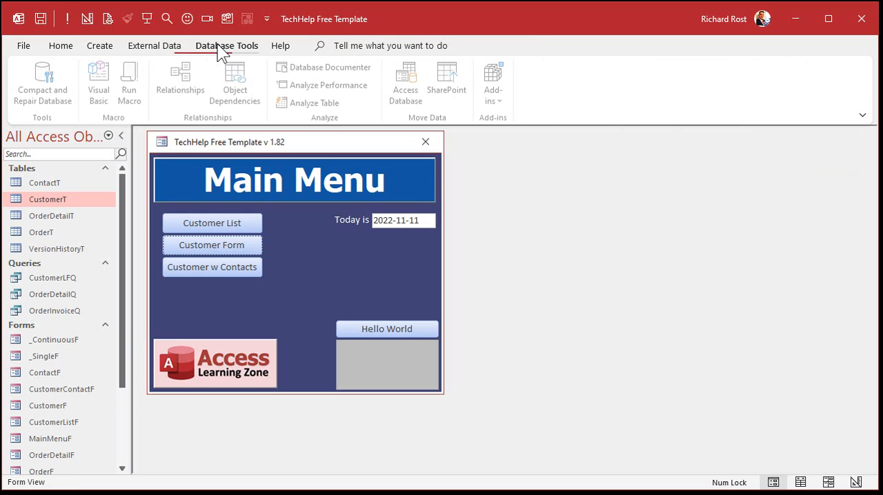
left_click(43, 78)
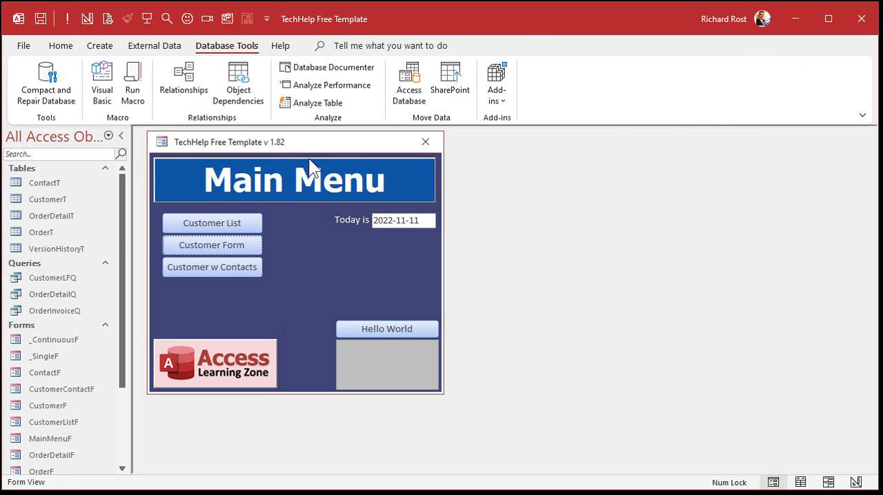
- Add six test records to CustomerT, each with the LastName "s", to check the AutoNumber sequence
double_click(55, 198)
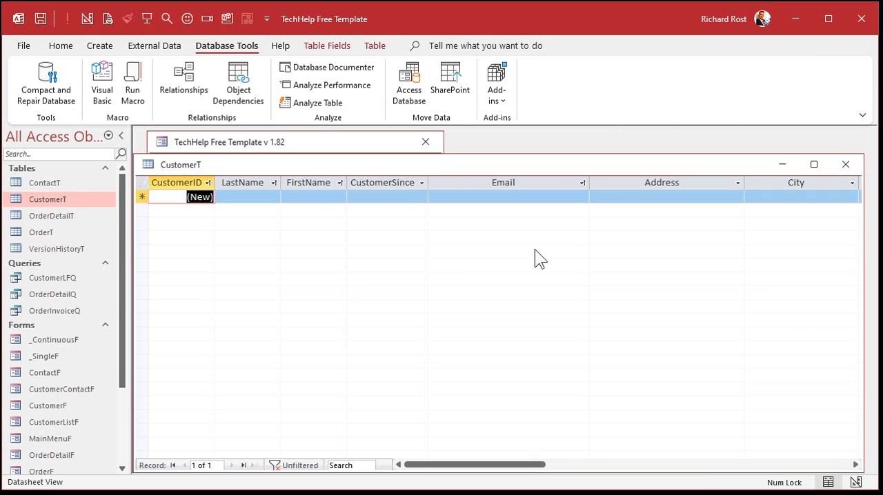
left_click(254, 195)
key("s")
key("Down")
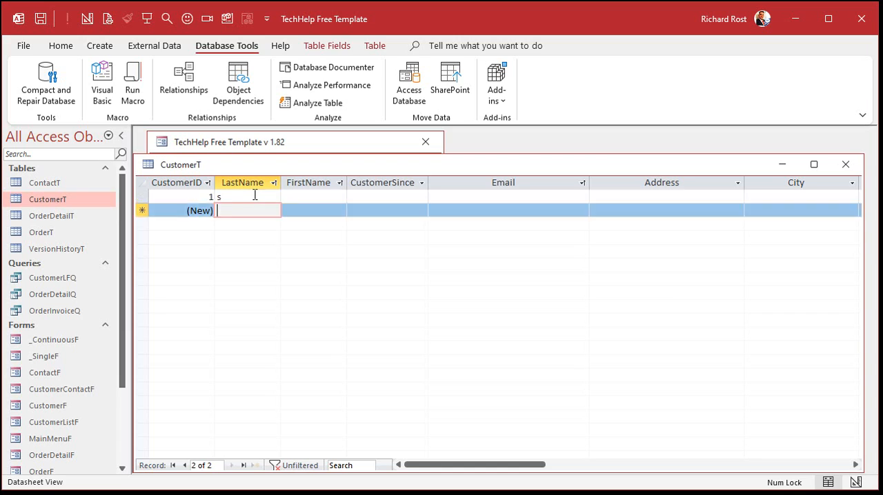
key("s")
key("Down")
key("s")
key("Down")
key("s")
key("Down")
key("s")
key("Down")
key("s")
key("Down")
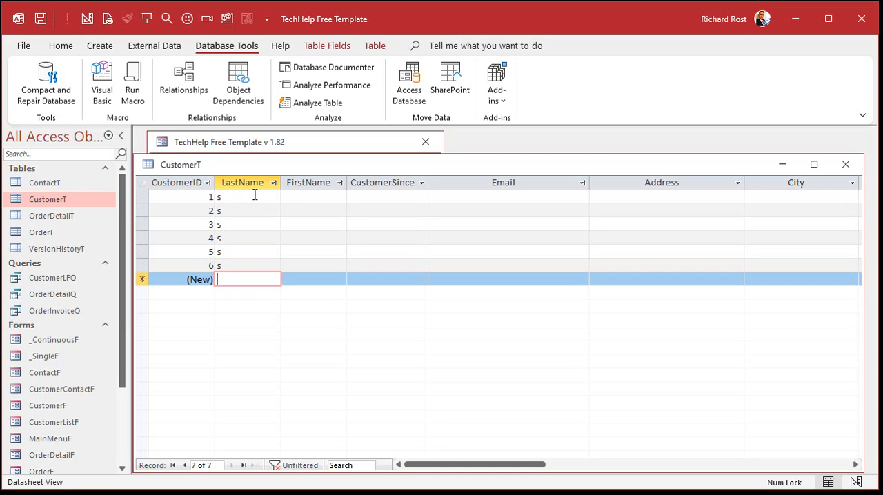
- Delete all test records from CustomerT, close the table, and compact and repair the database again
left_click(138, 182)
key("Delete")
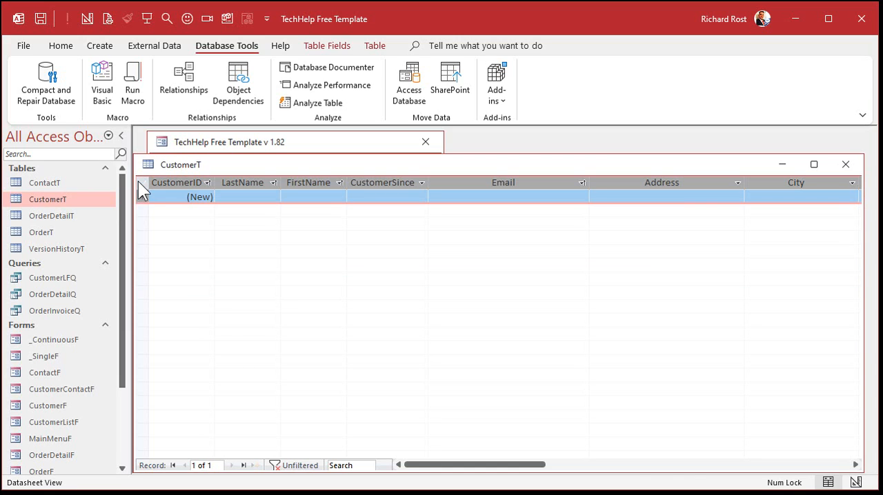
left_click(846, 168)
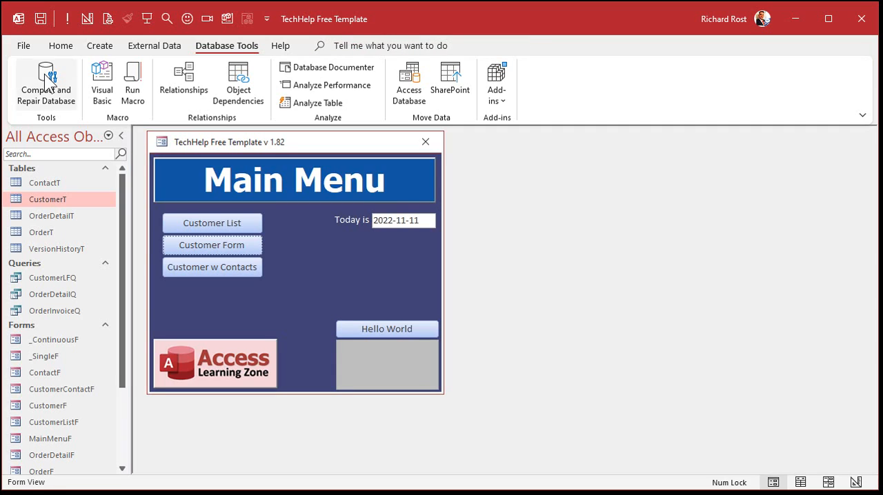
left_click(44, 74)
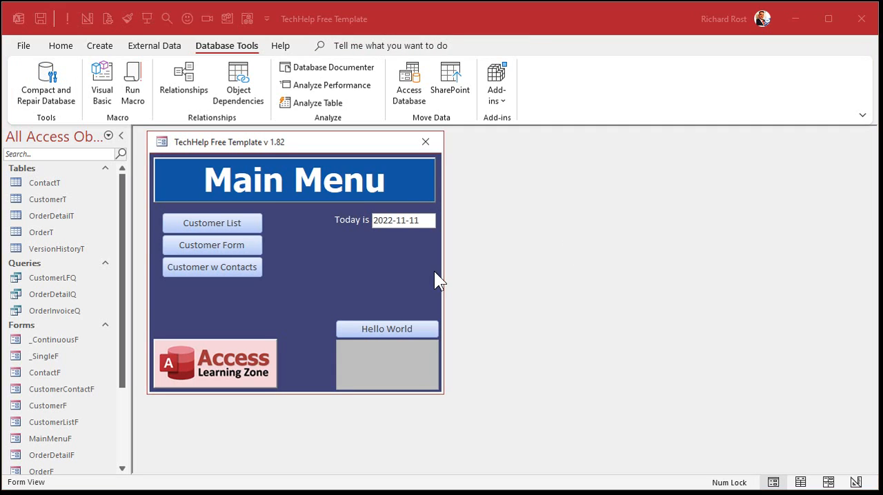
- Open CustomerT in Design View and remove the primary key from the CustomerID field
right_click(65, 197)
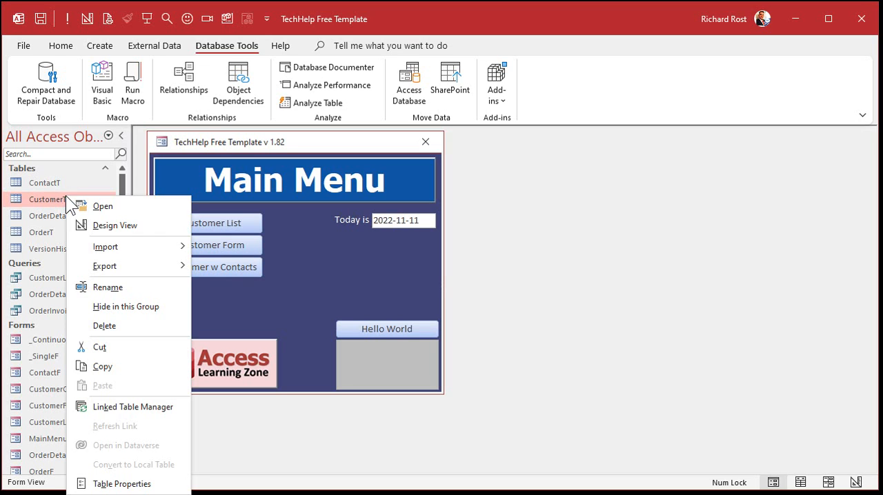
left_click(117, 222)
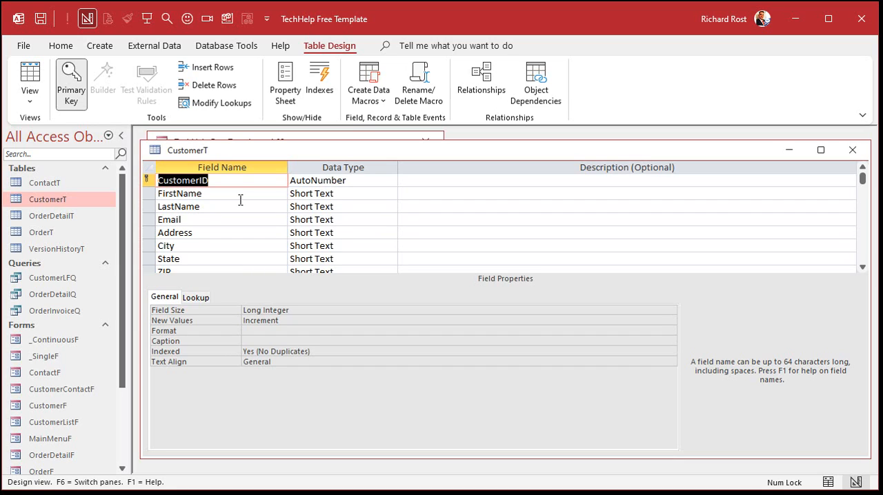
left_click(227, 183)
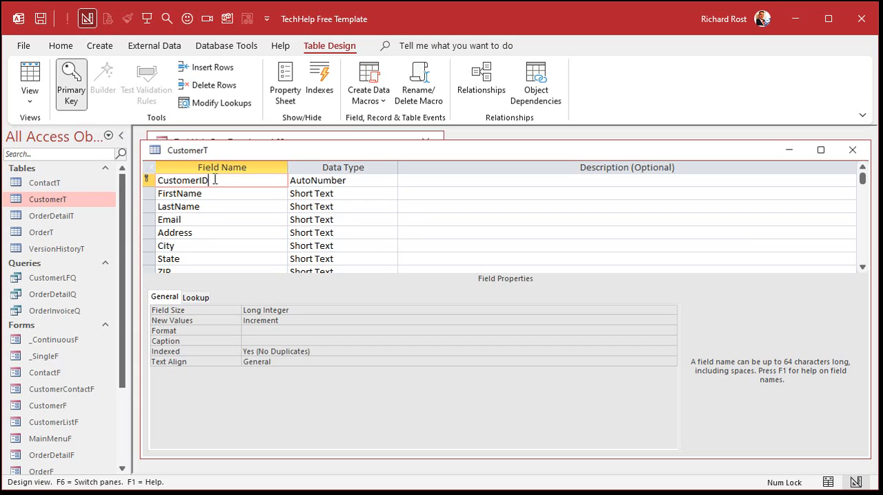
left_click(71, 93)
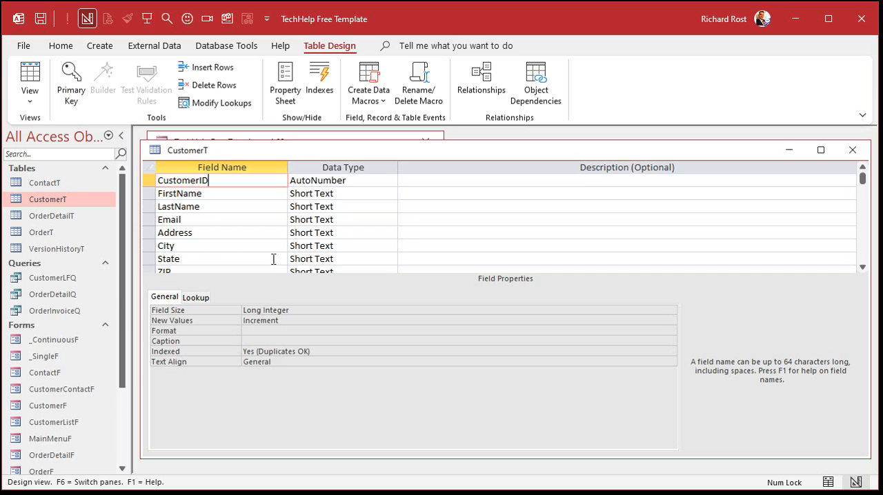
- Change the CustomerID field's data type to Number and close CustomerT, saving the design changes
left_click(370, 181)
left_click(391, 180)
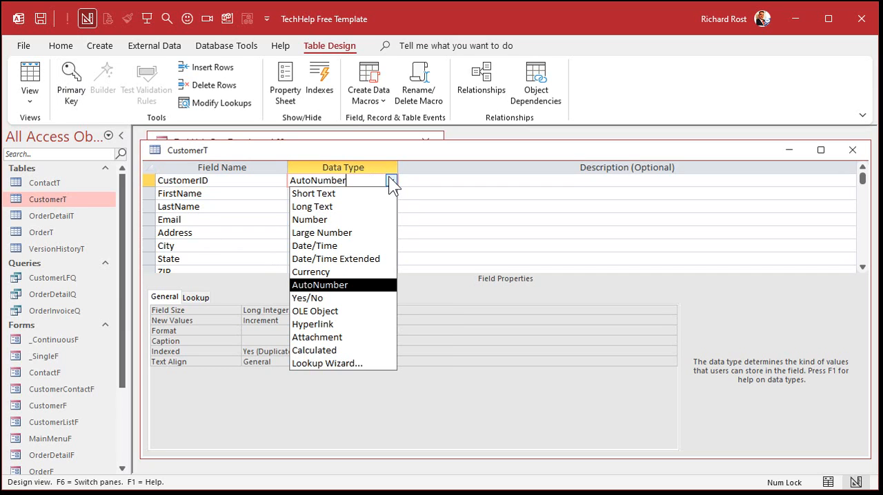
left_click(356, 220)
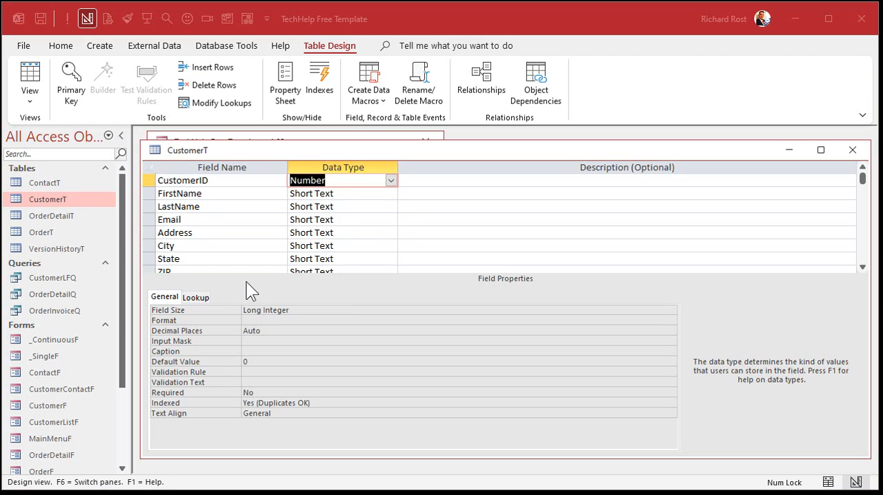
left_click(853, 150)
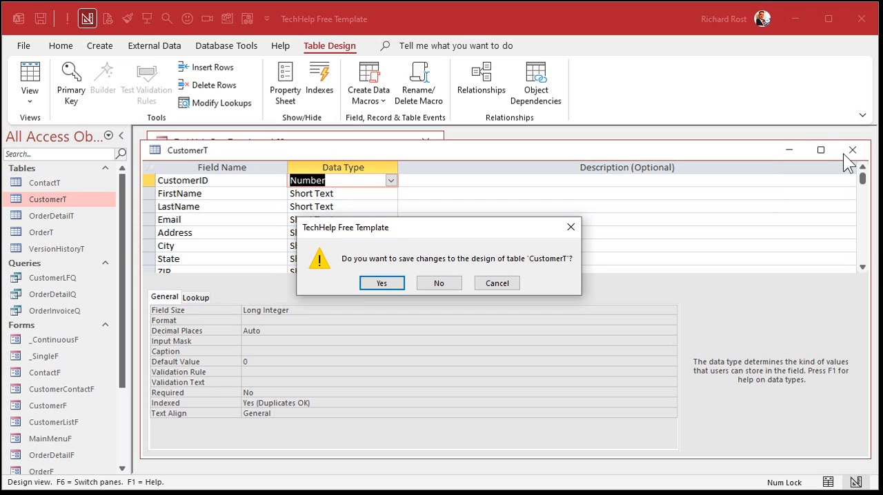
left_click(383, 283)
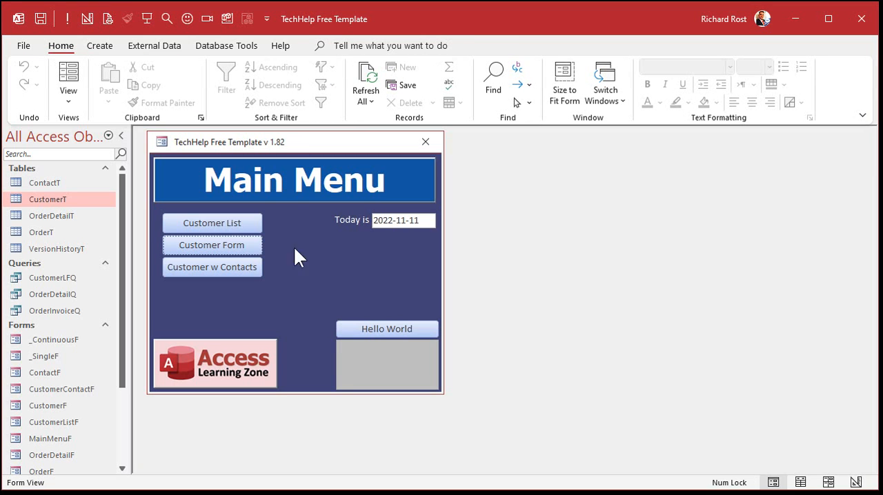
- Add six test records to CustomerT, each with the FirstName "s" and the default CustomerID
double_click(78, 202)
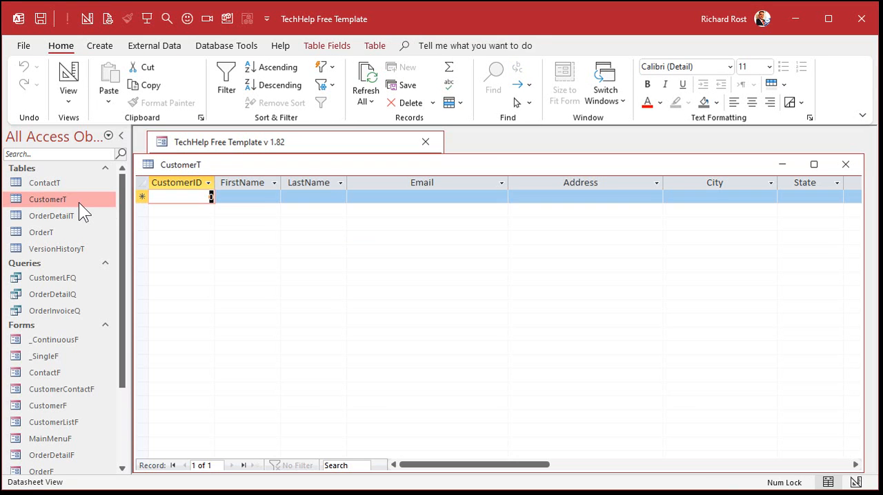
left_click(262, 198)
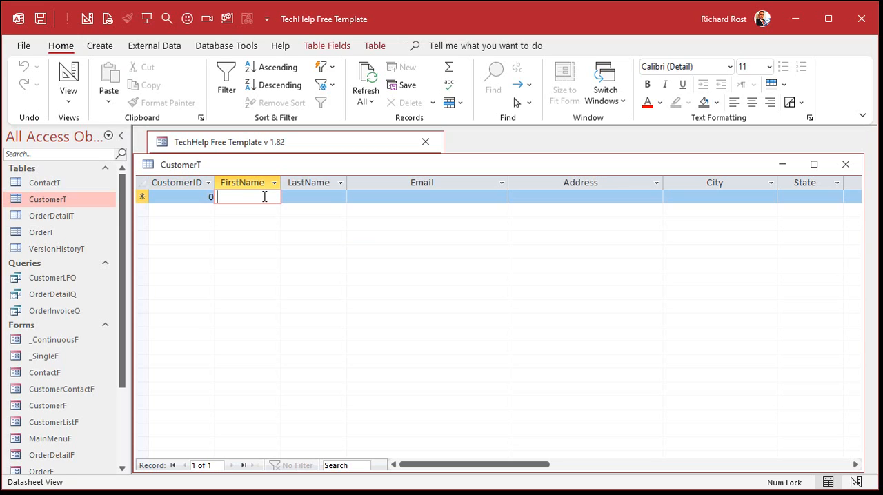
type("s")
key("Down")
type("s")
key("Down")
type("s")
key("Down")
key("s")
key("Down")
key("s")
key("Down")
type("s")
key("Down")
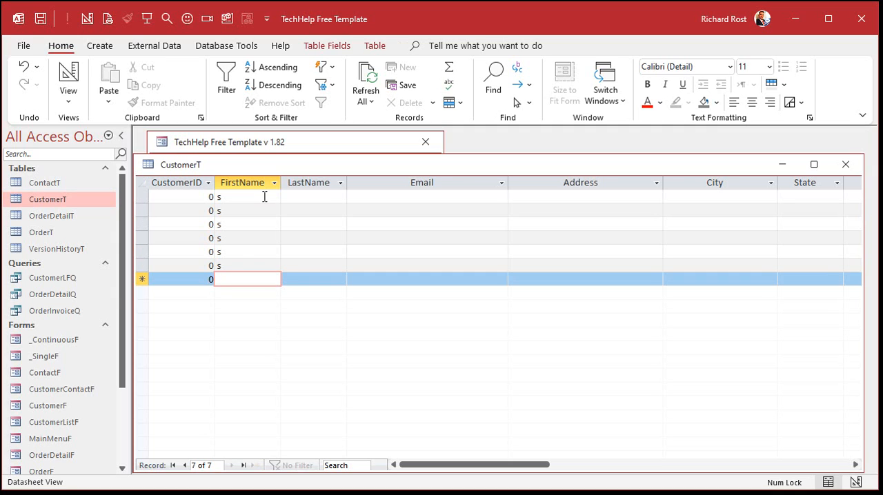
- Delete all the FirstName test records from CustomerT and switch the table to Design View
left_click(141, 182)
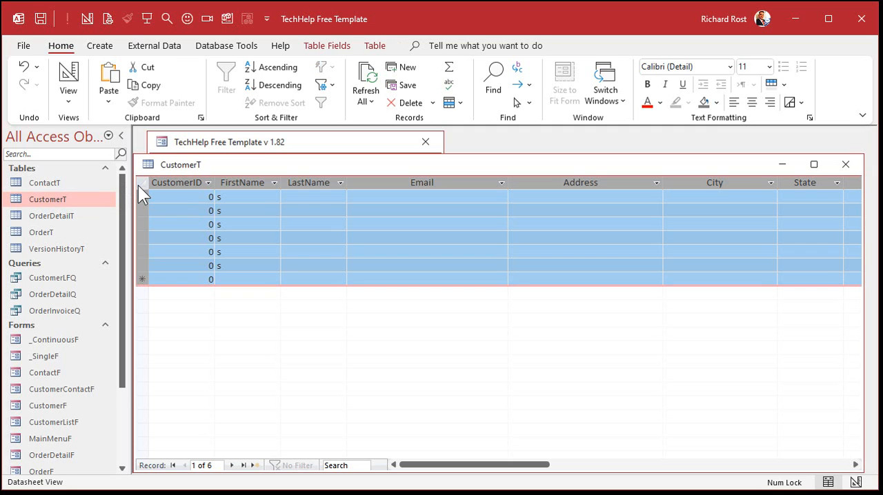
key("Delete")
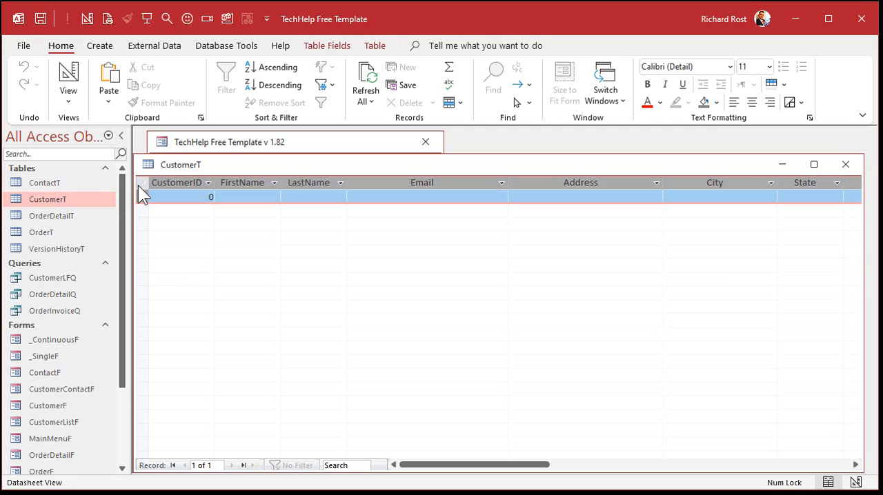
left_click(67, 78)
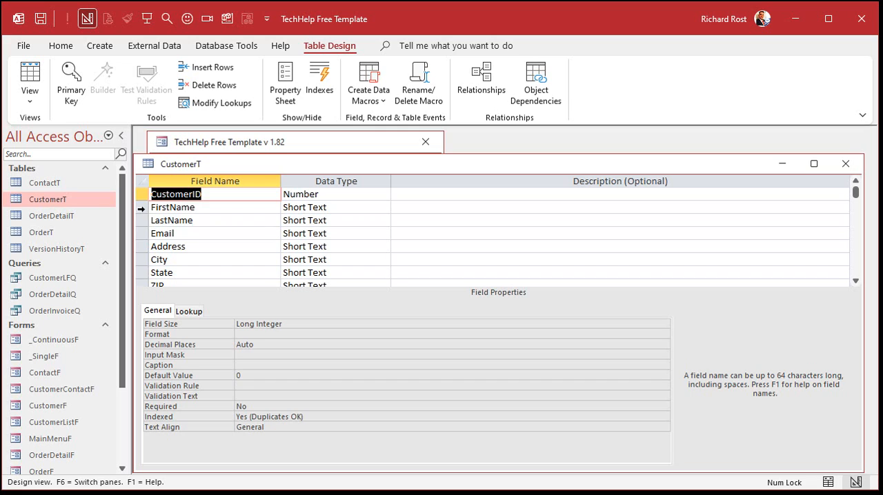
- Insert two blank field rows between CustomerID and FirstName in the CustomerT design
left_click_drag(141, 209, 142, 215)
left_click(142, 220)
right_click(143, 220)
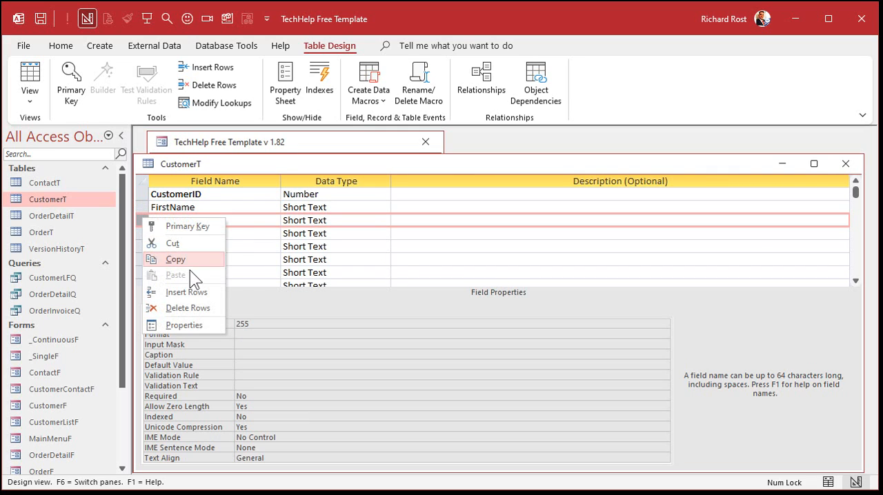
left_click(183, 294)
left_click(142, 207)
right_click(143, 207)
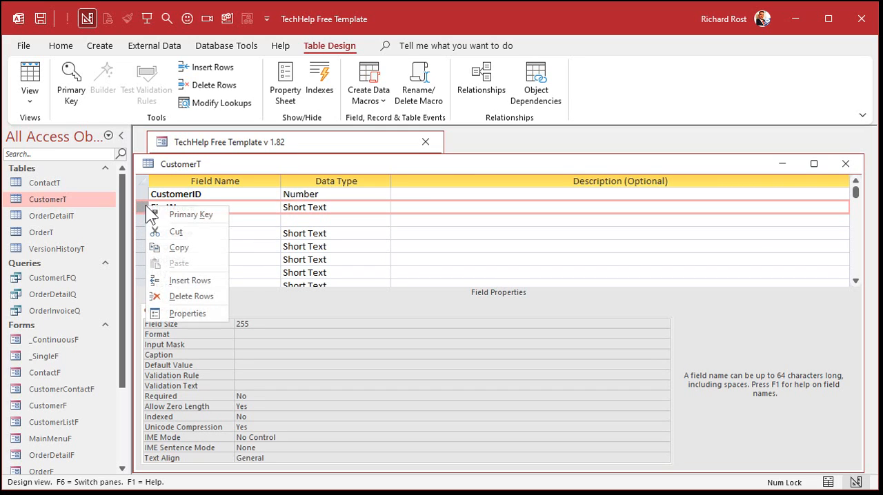
left_click(182, 281)
left_click(140, 220)
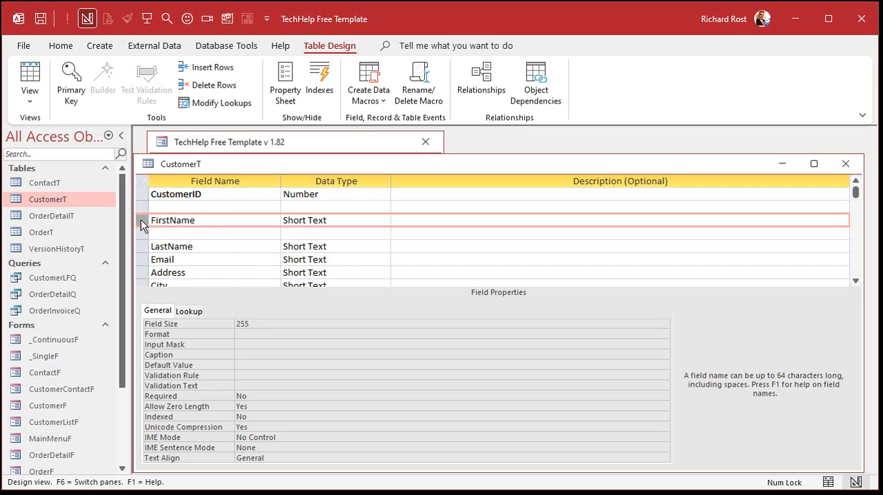
left_click_drag(141, 220, 142, 244)
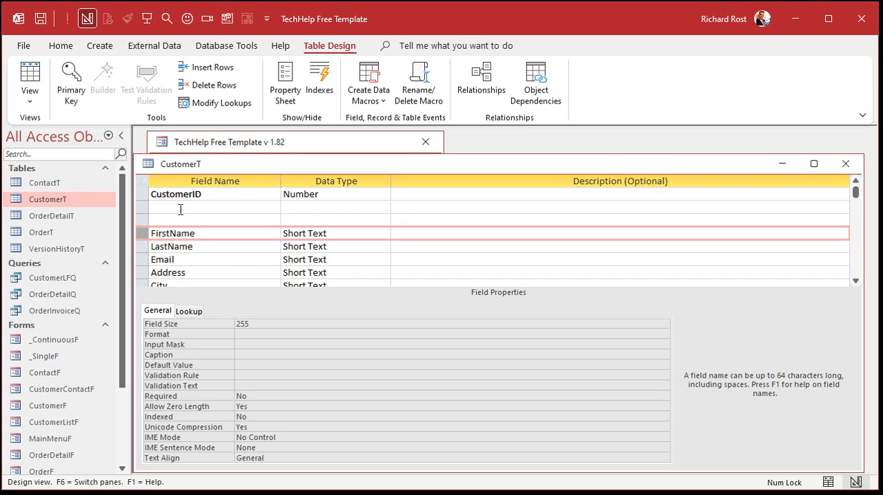
- Add a NewCustomerID field with the AutoNumber data type above FirstName and set its New Values property to Random
left_click(180, 208)
type("NewC")
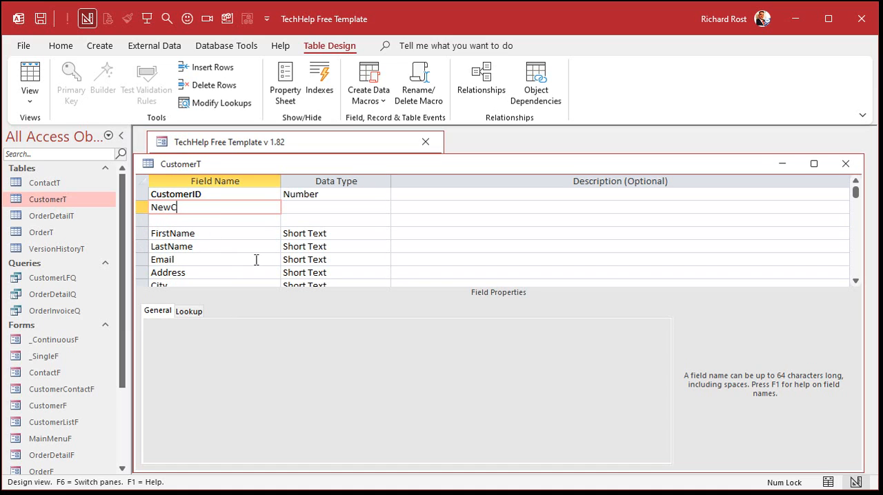
type("ustomerID")
key("Tab")
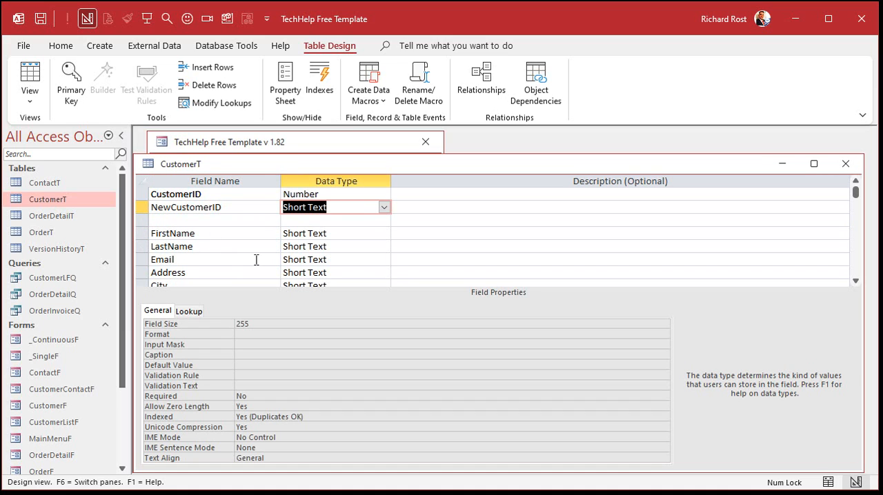
type("autoNumber")
key("Tab")
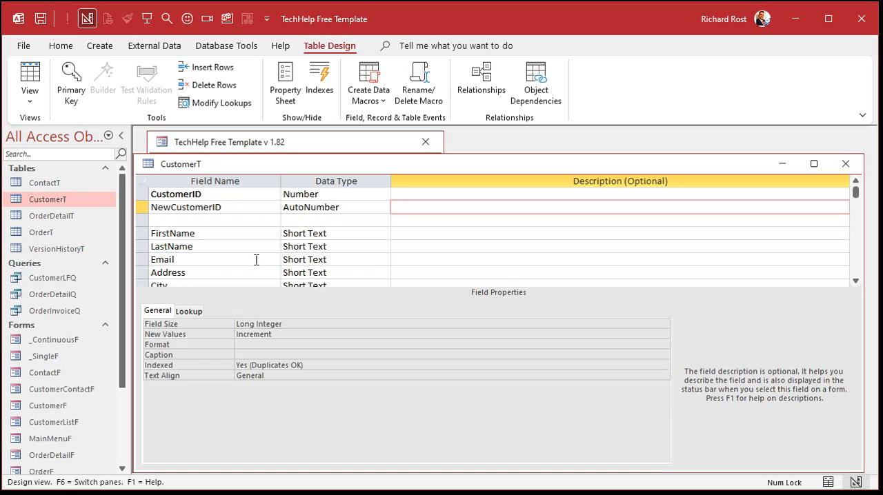
double_click(295, 334)
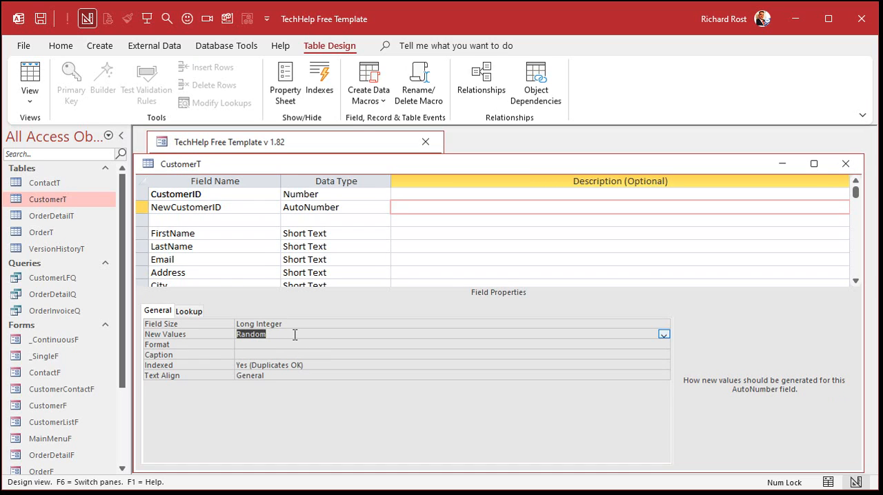
- Add an OfficeID field with the Number data type in the blank row below NewCustomerID
left_click(246, 221)
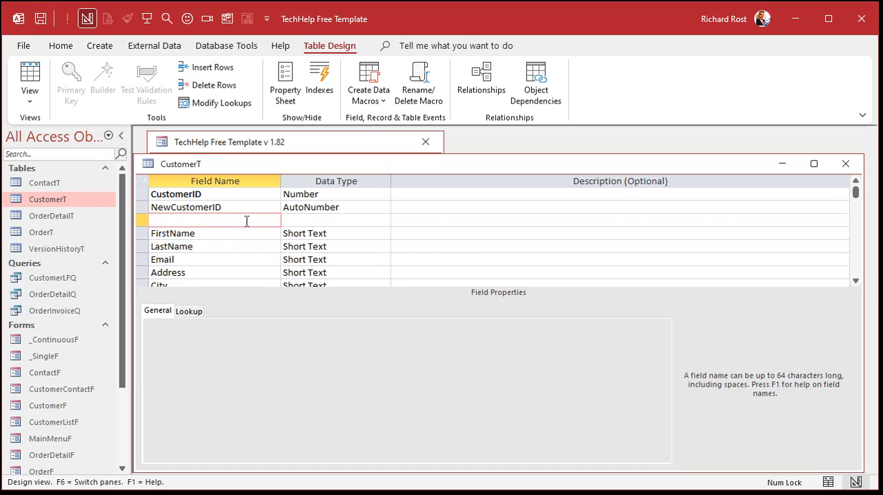
type("OfficeID")
key("Tab")
type("n")
key("Tab")
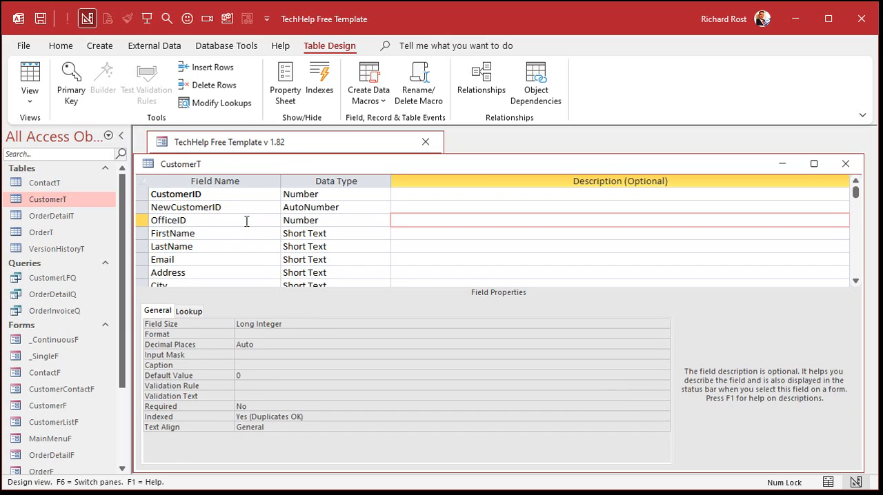
key("Tab")
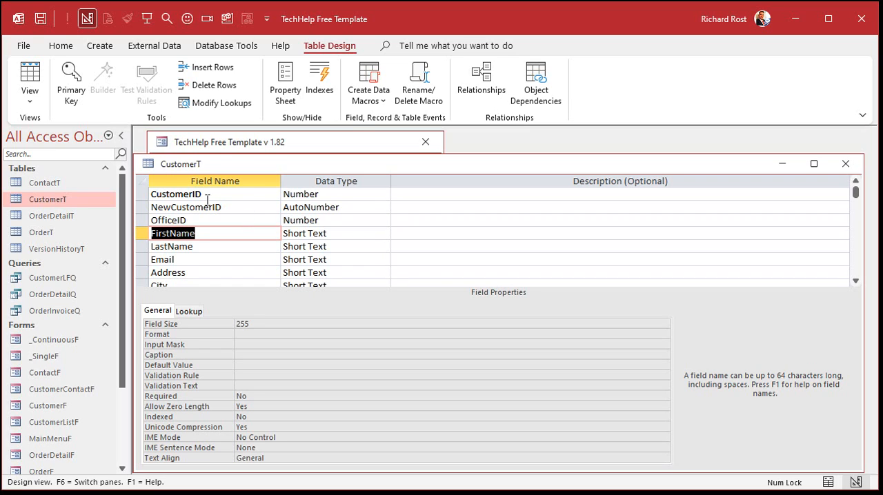
- Make NewCustomerID the primary key and move it above CustomerID to the start of the field list
left_click(146, 205)
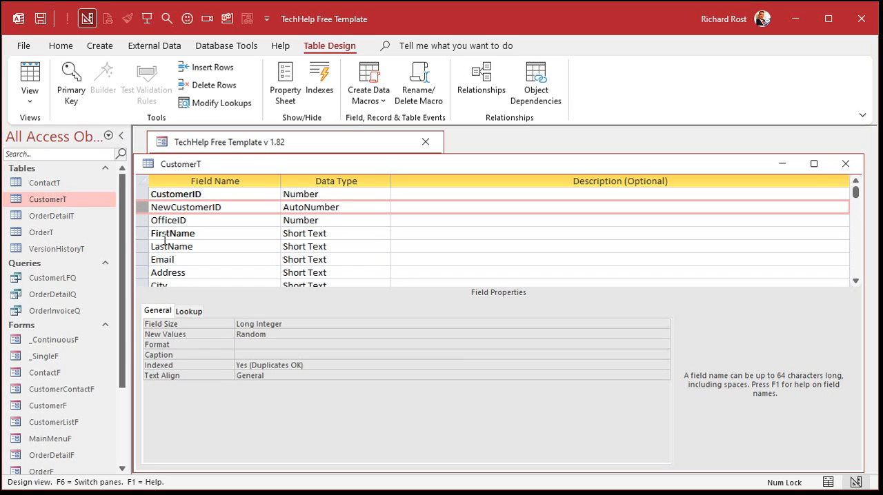
left_click(72, 81)
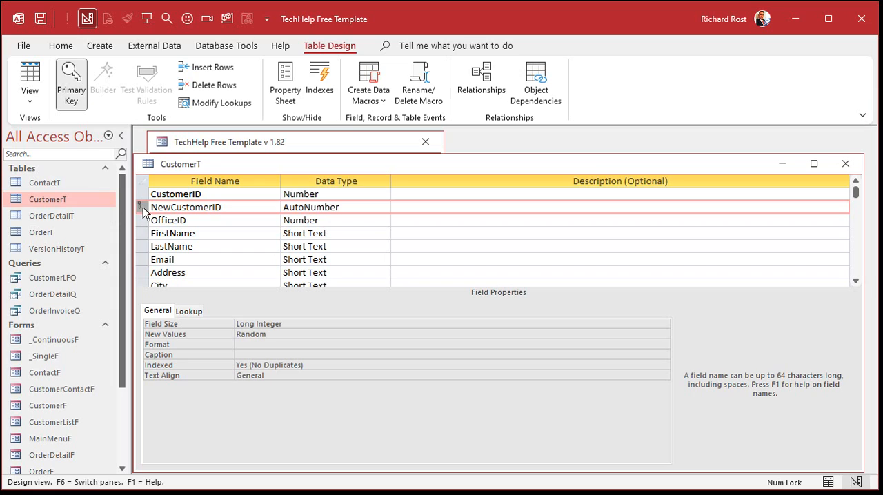
left_click_drag(142, 208, 144, 195)
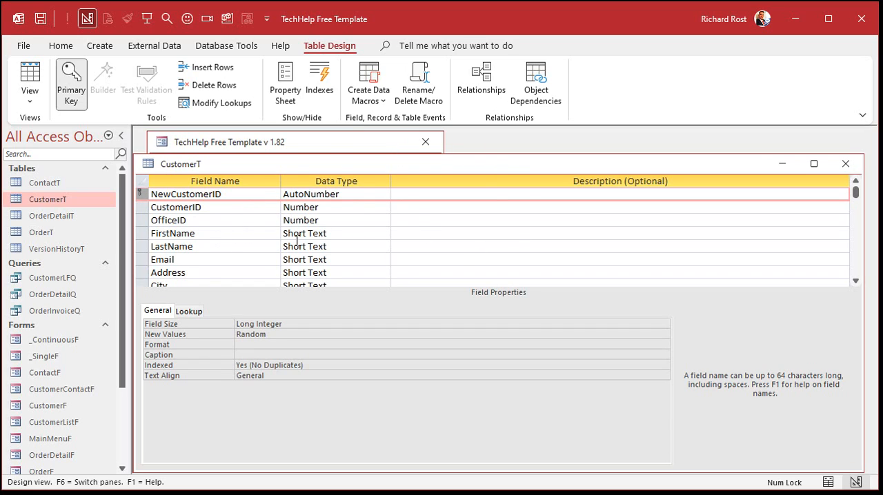
- Close the CustomerT design, saving the changes
left_click(131, 207)
left_click(139, 206)
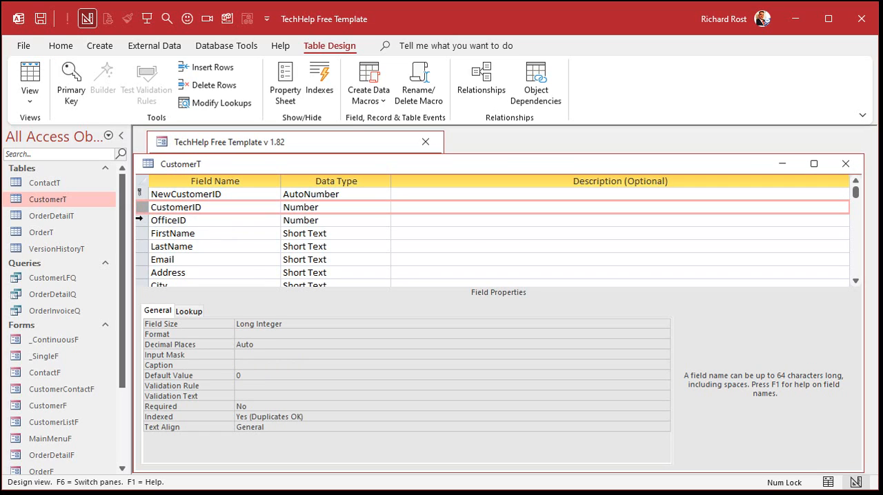
left_click(139, 221)
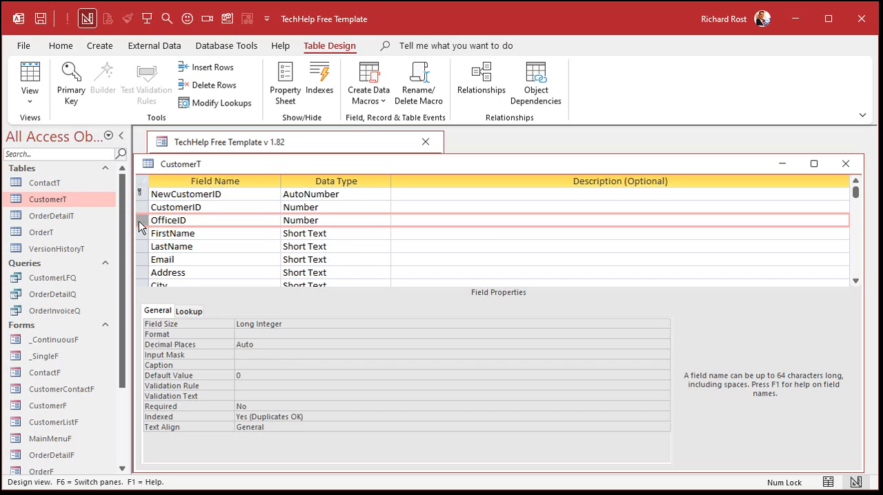
key("Up")
key("Up")
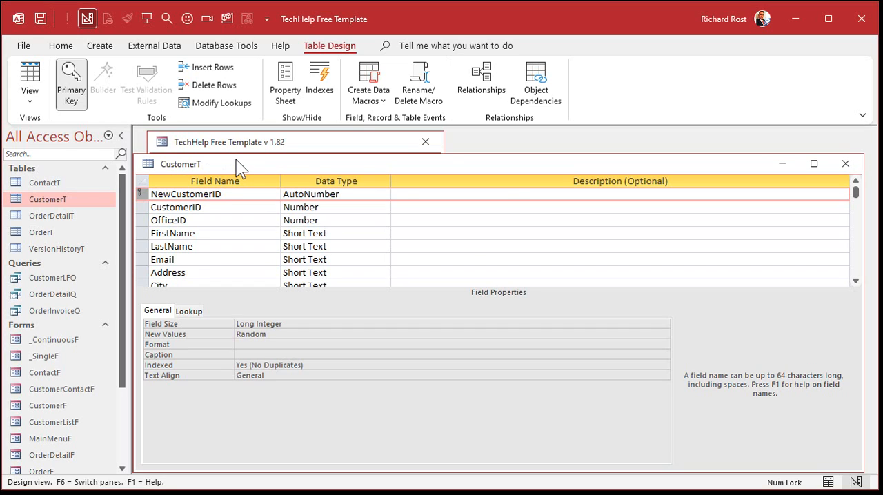
left_click(845, 165)
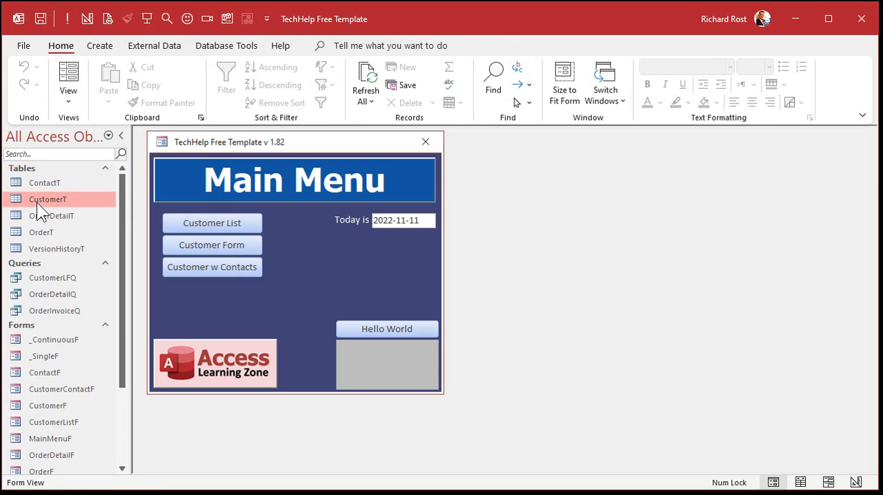
- Open CustomerT and add eight test records, with FirstName "d" in the first and "s" in the rest
double_click(37, 202)
left_click(392, 196)
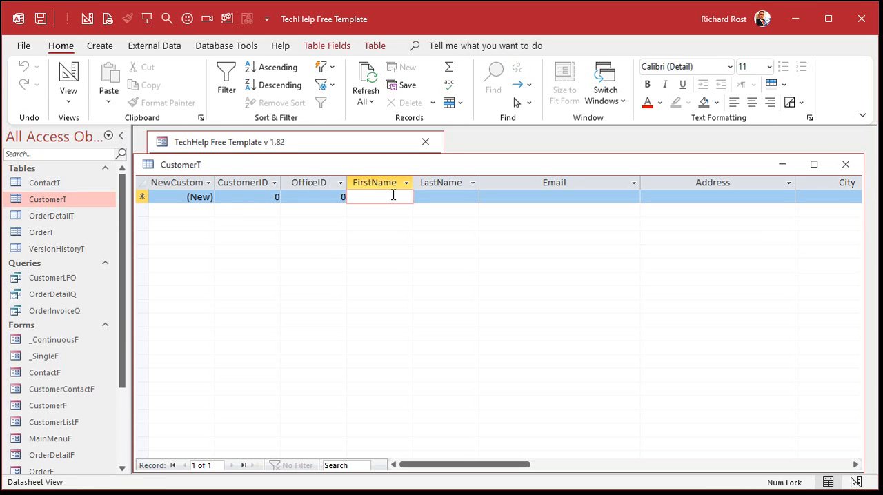
type("d")
key("Down")
key("s")
key("Down")
key("s")
key("Down")
key("s")
key("Down")
key("s")
key("Down")
key("s")
key("Down")
key("s")
key("Down")
key("s")
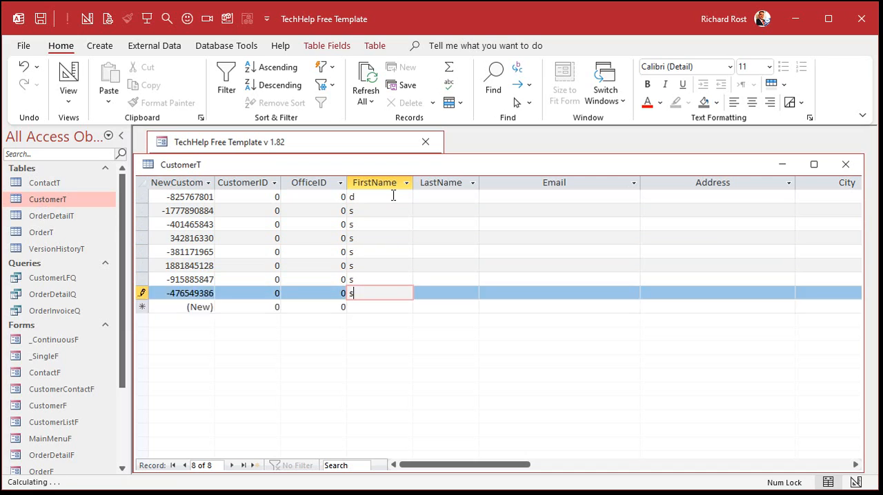
key("Down")
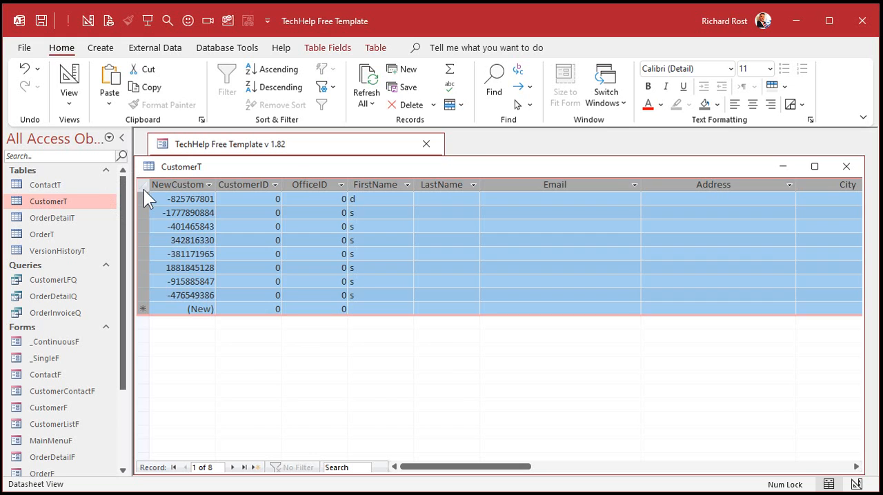
- Delete all the test records from CustomerT and close the table
key("Delete")
left_click(846, 167)
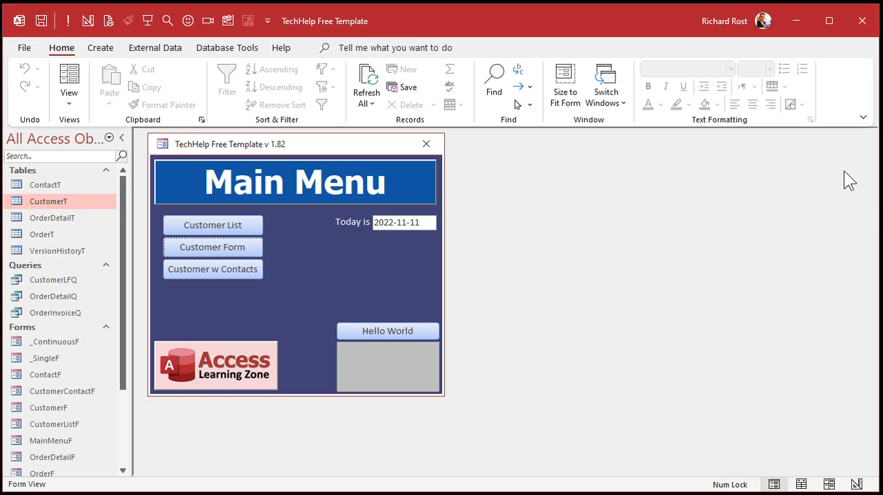
- Narrow the new database's window and open Office 1.accdb from the desktop beside it
left_click_drag(874, 196, 273, 203)
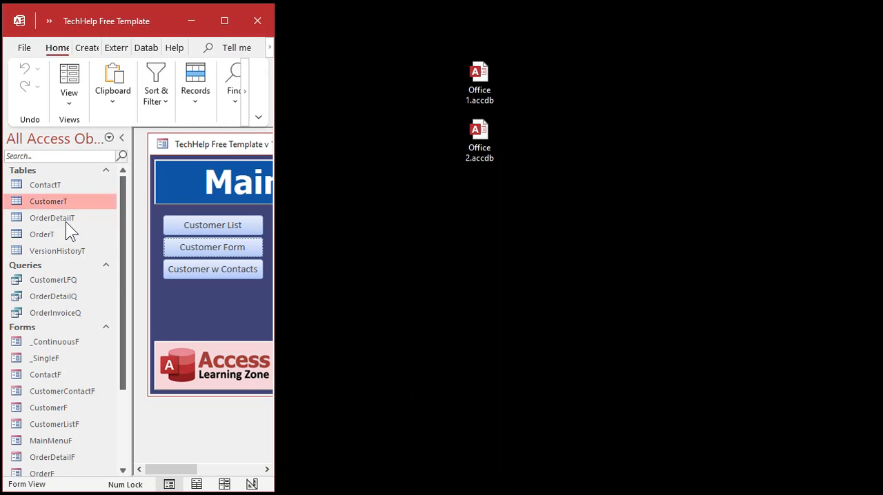
left_click(475, 69)
double_click(474, 69)
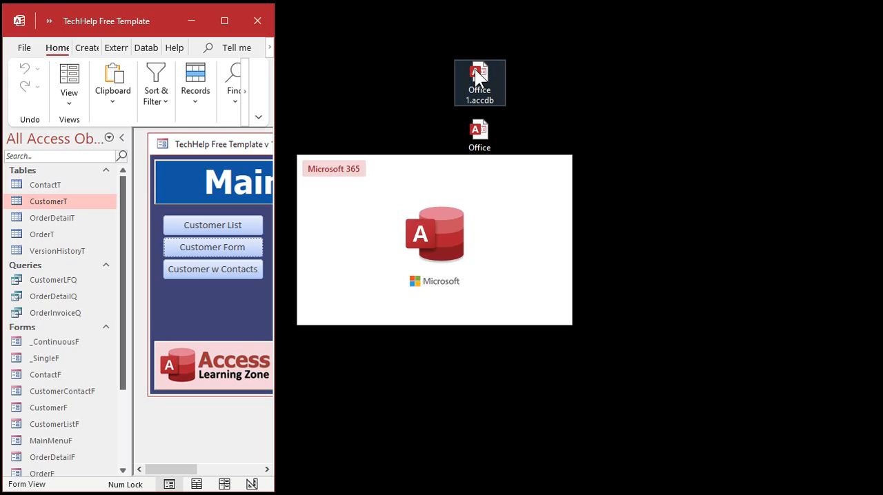
left_click_drag(466, 22, 664, 25)
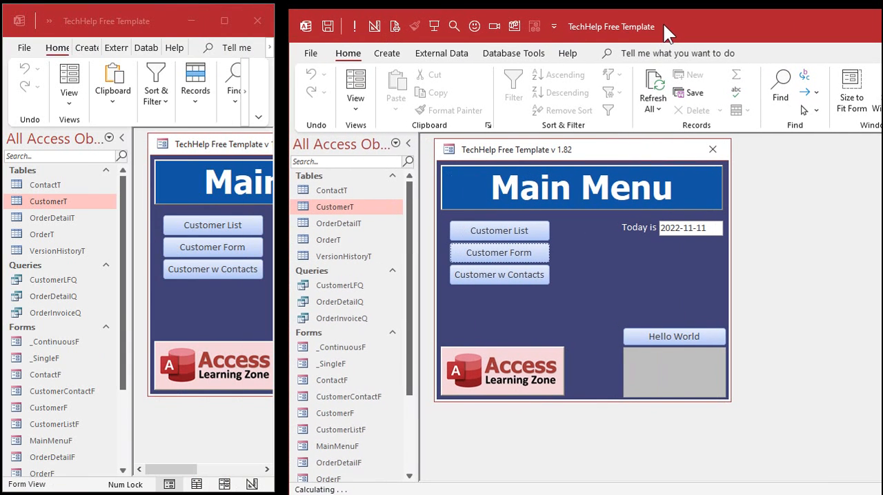
- Copy CustomerT from Office 1.accdb into the new database as CustomerT1, with structure and data
left_click_drag(344, 208, 73, 222)
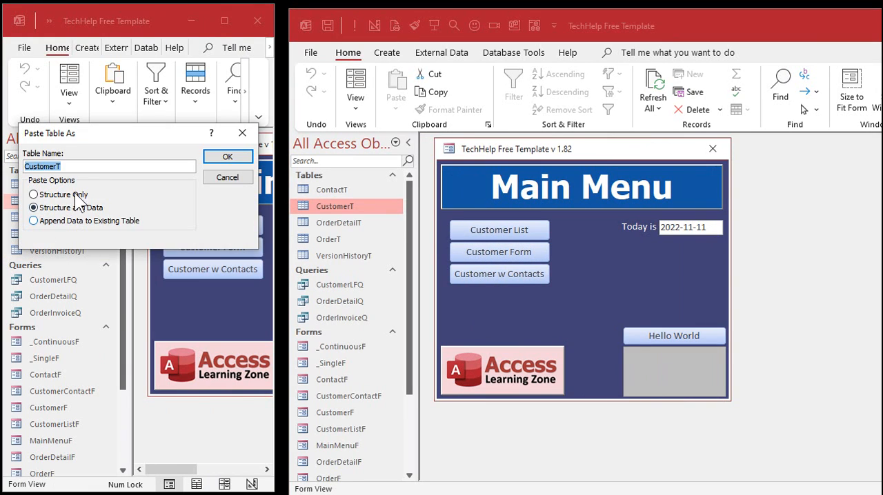
left_click(82, 168)
type("2")
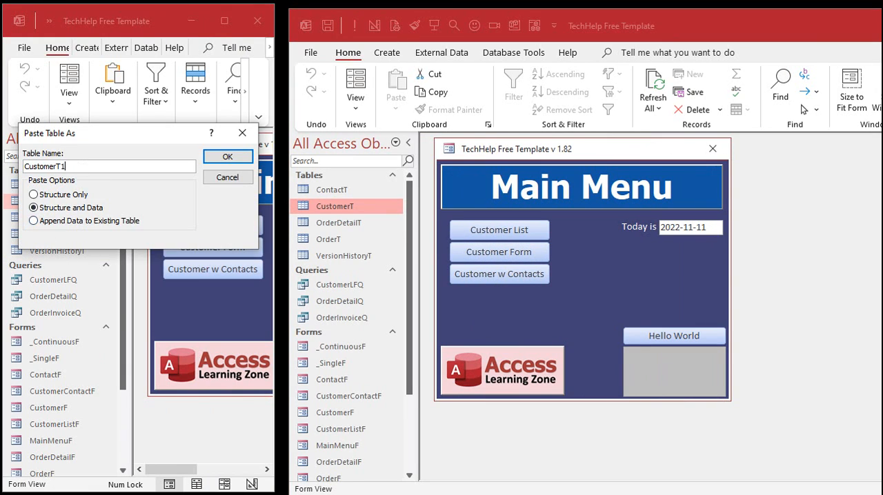
left_click(220, 158)
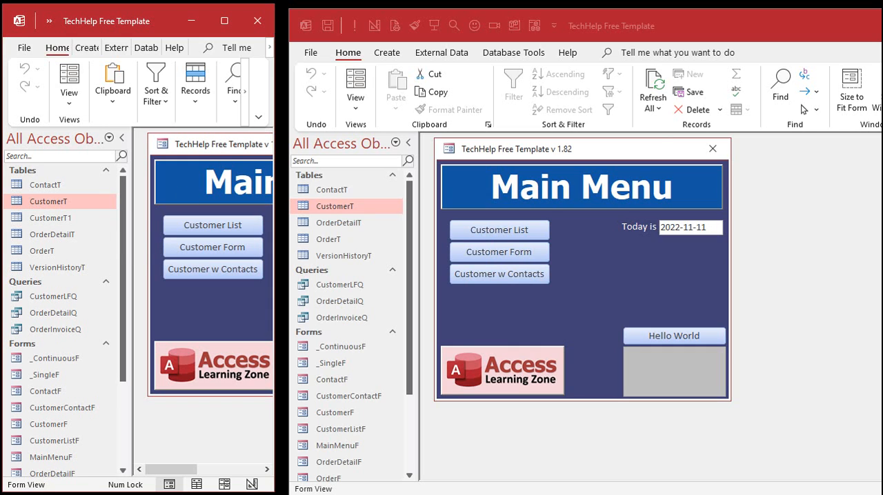
- Open Office 2.accdb in place of Office 1.accdb and copy its CustomerT, structure and data, into the new database as CustomerT2
left_click(881, 26)
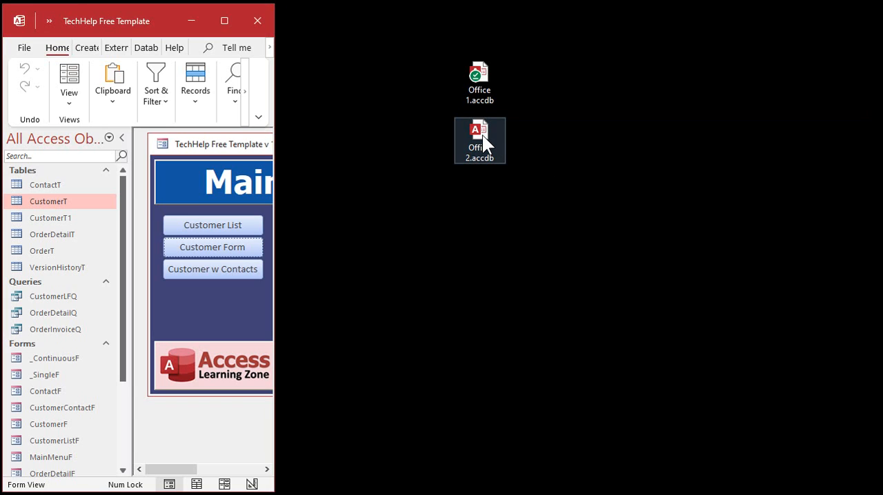
double_click(482, 135)
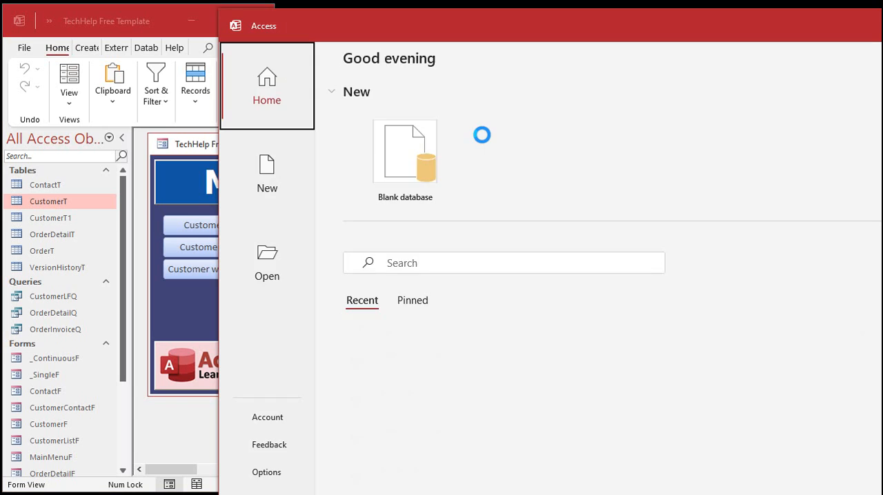
left_click_drag(271, 208, 78, 237)
left_click(121, 165)
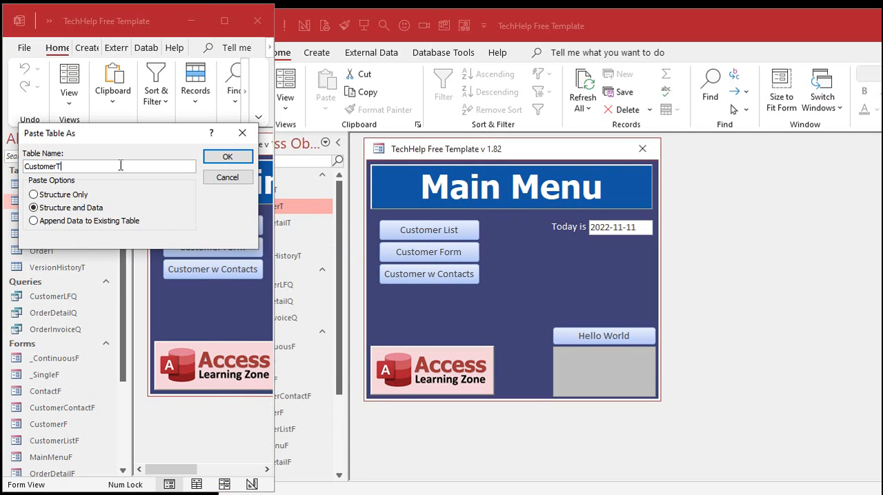
type("2")
left_click(227, 158)
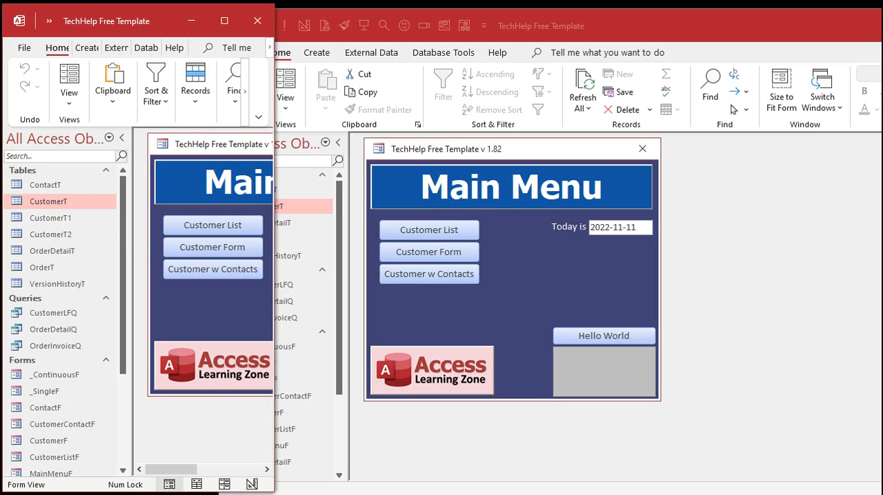
- Close Office 2.accdb and widen the new database's window across the screen
left_click(881, 26)
left_click_drag(278, 250, 877, 235)
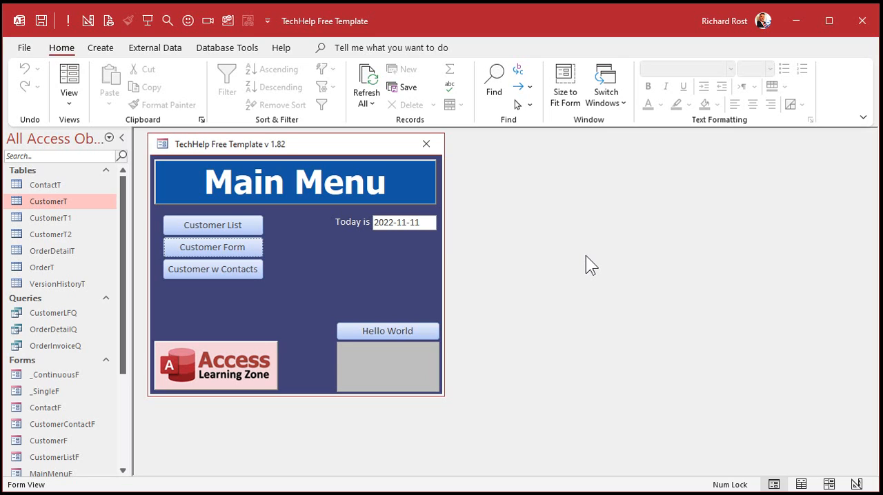
left_click(86, 217)
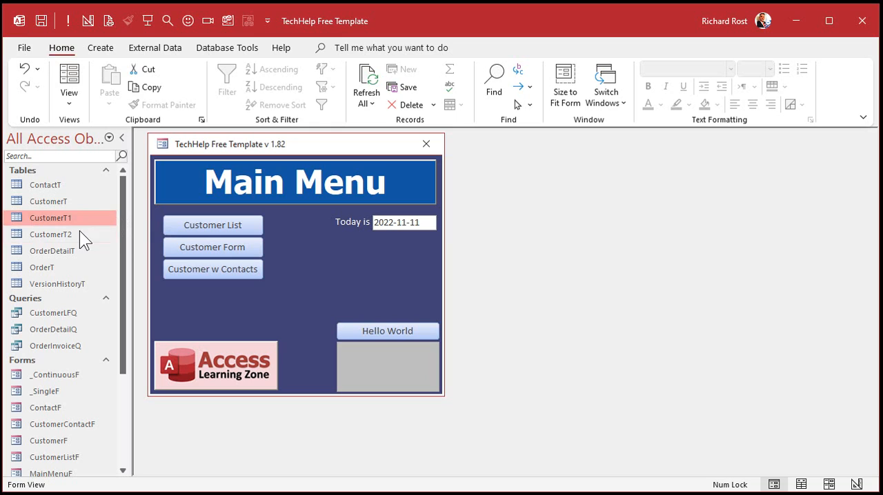
left_click(79, 232)
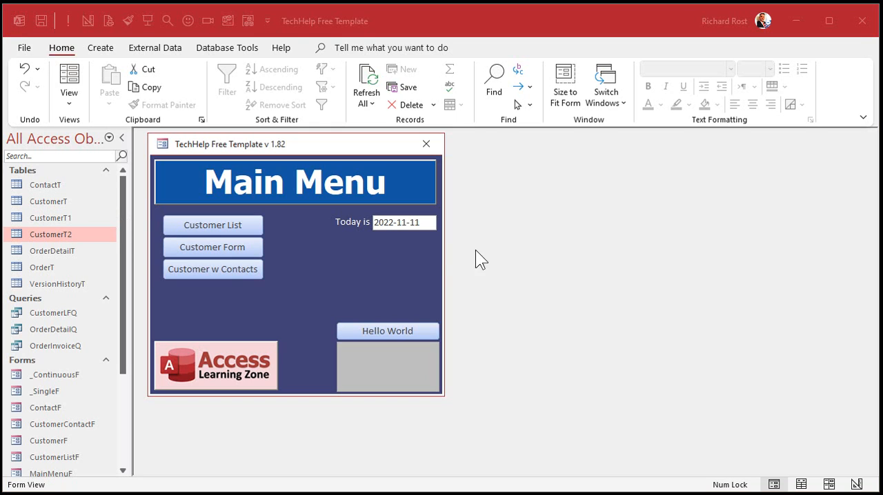
- Close the Main Menu form and look over the records in CustomerT1
left_click(428, 144)
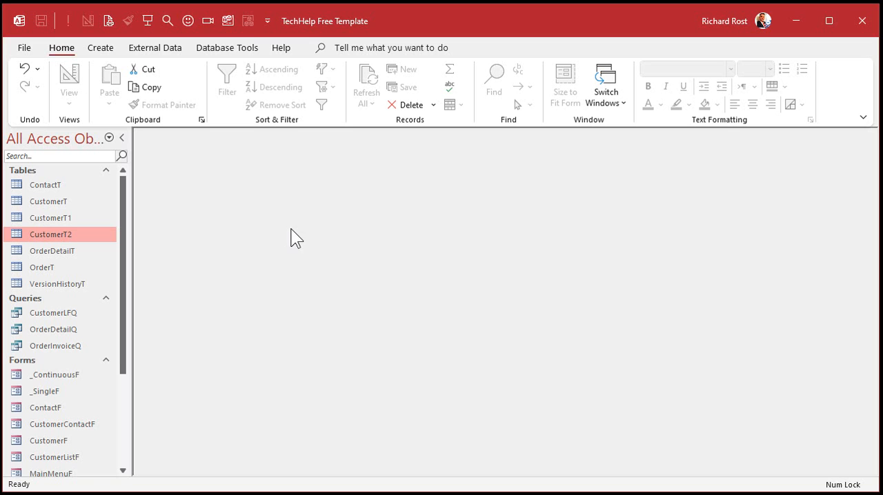
double_click(69, 218)
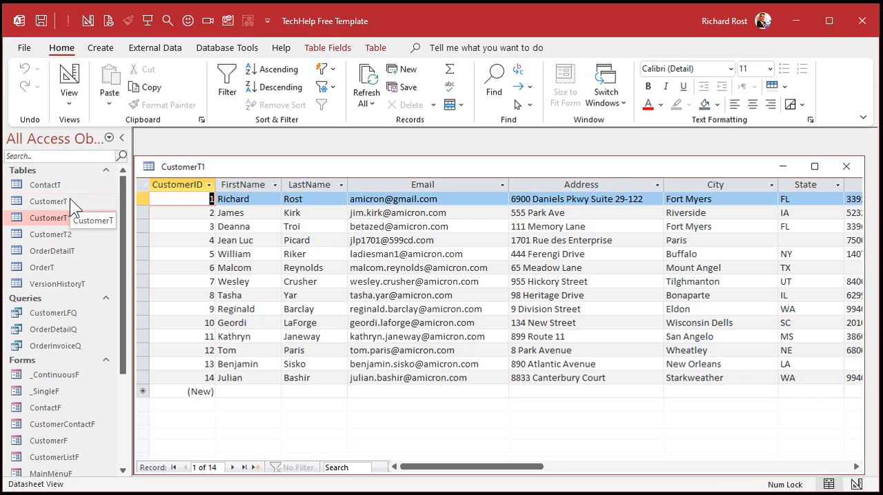
left_click(847, 167)
- Create an append query in design view that targets CustomerT in the current database
left_click(105, 48)
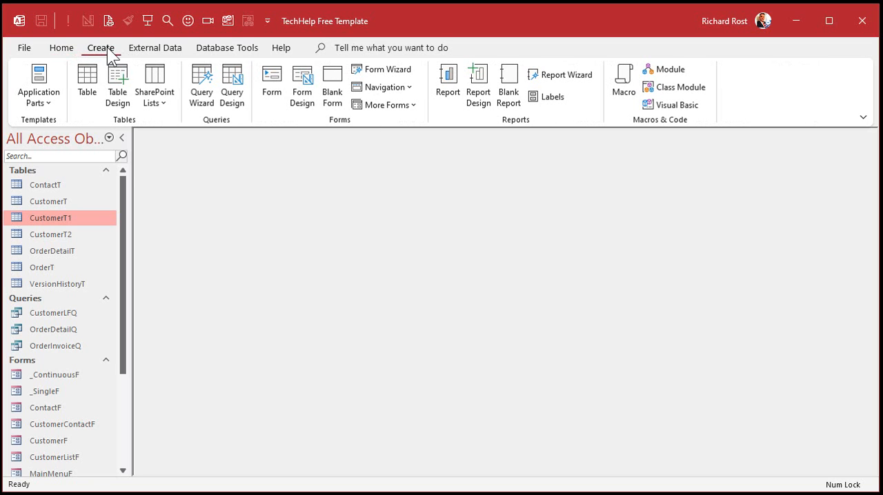
left_click(222, 82)
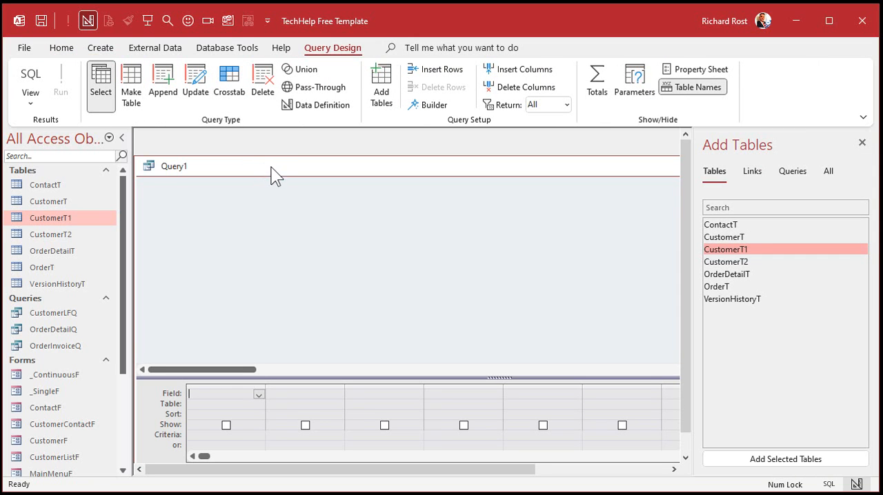
left_click(169, 82)
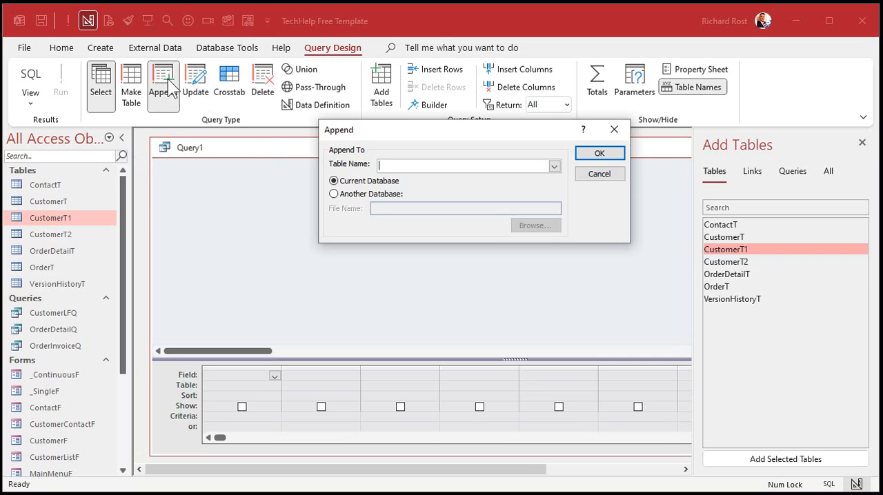
left_click(554, 167)
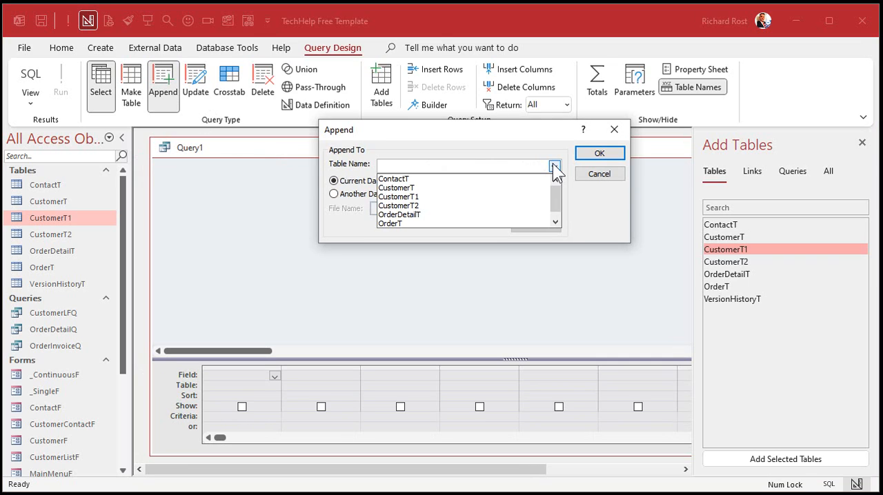
left_click(438, 187)
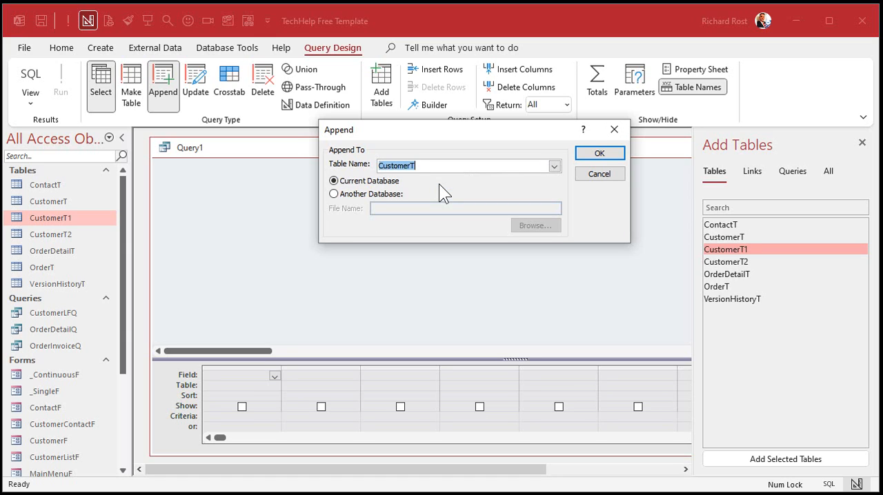
left_click(598, 153)
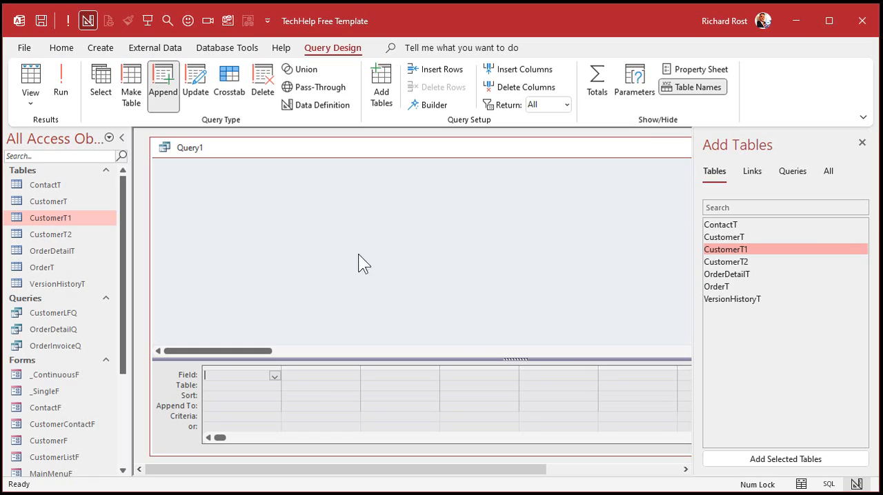
- Add CustomerT1 as the append query's source, enlarge its field list and include all its fields with the asterisk
double_click(752, 250)
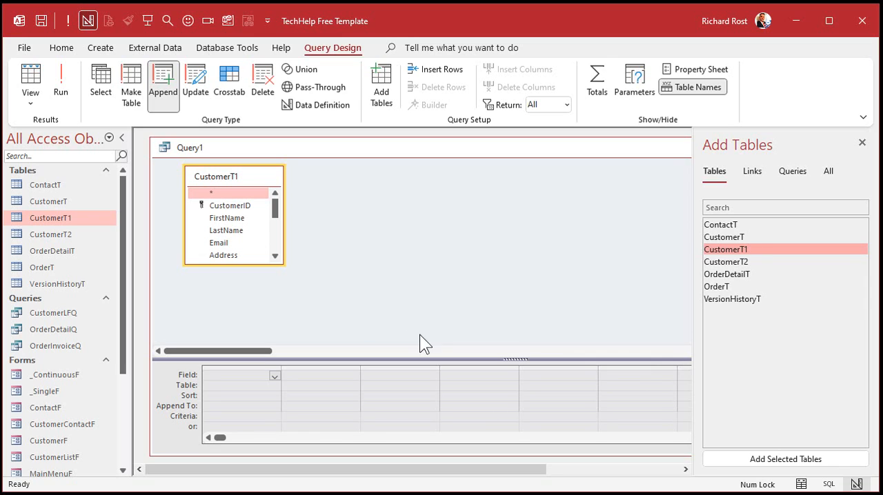
left_click_drag(282, 263, 315, 314)
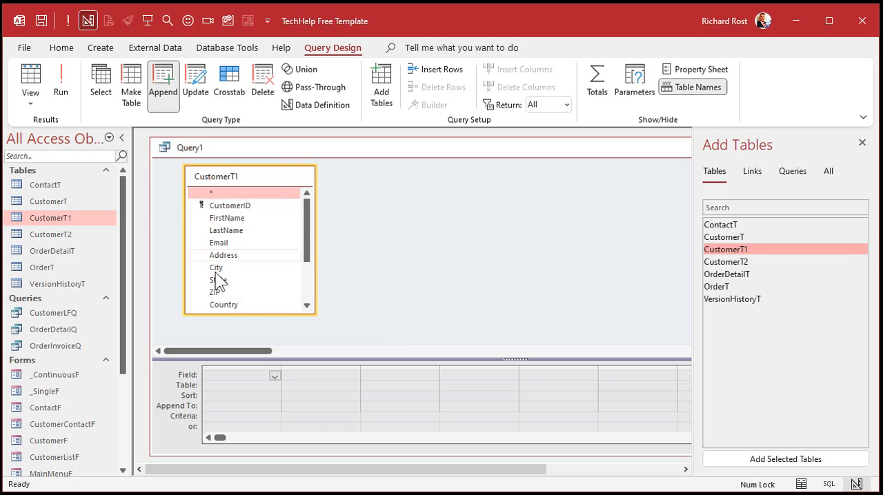
double_click(240, 193)
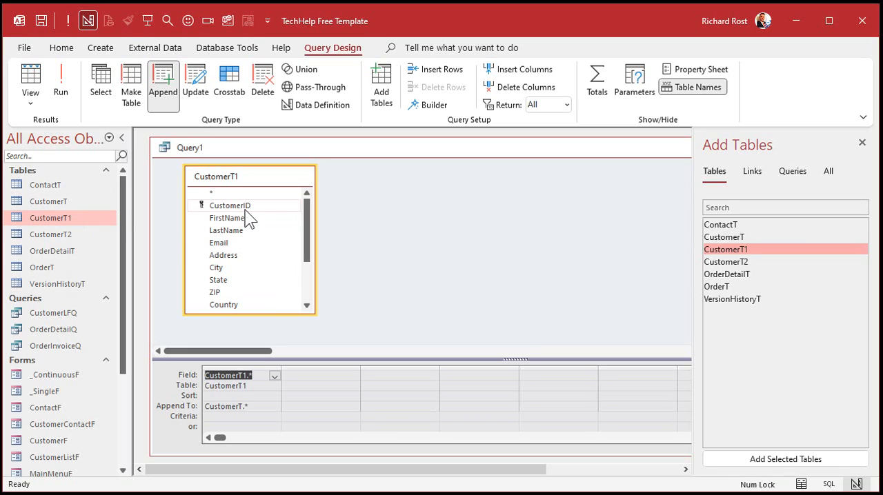
- Add a query column that appends the constant 1 to OfficeID, and run the append query
left_click(350, 407)
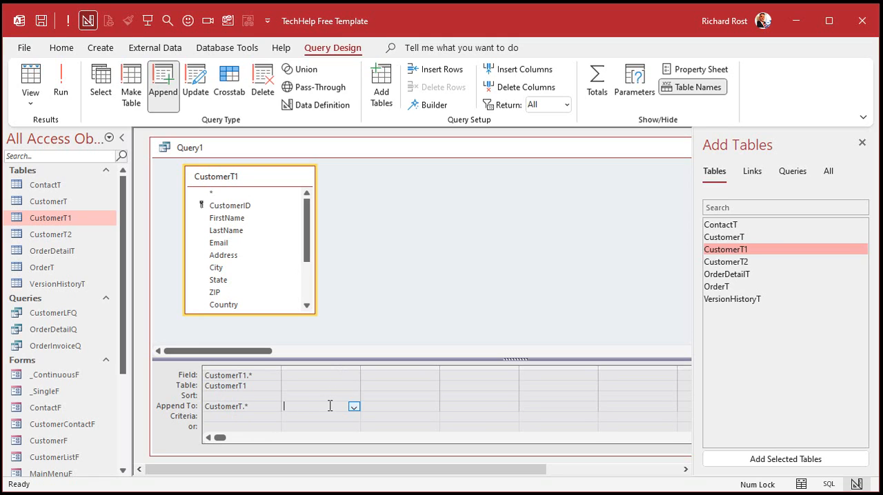
left_click(352, 406)
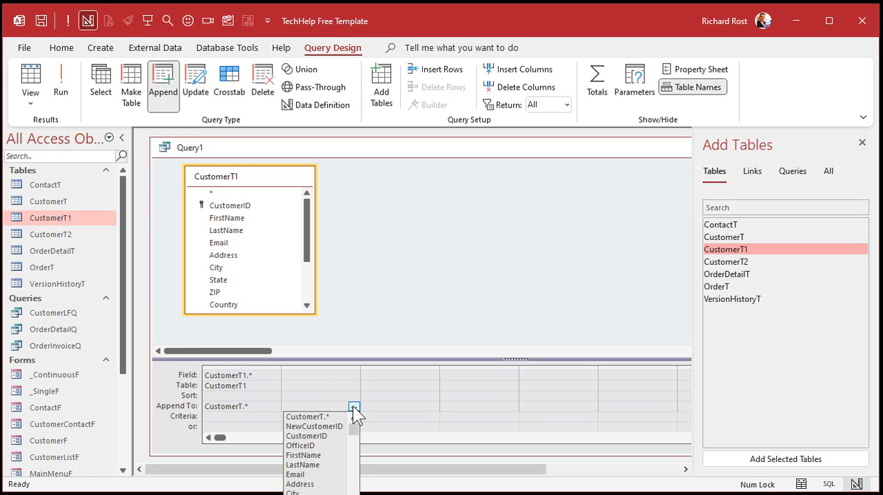
left_click(318, 445)
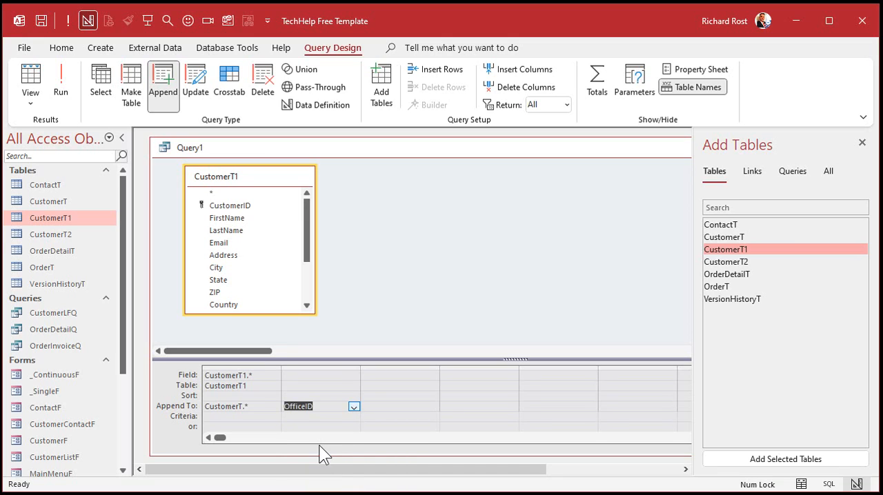
left_click(313, 376)
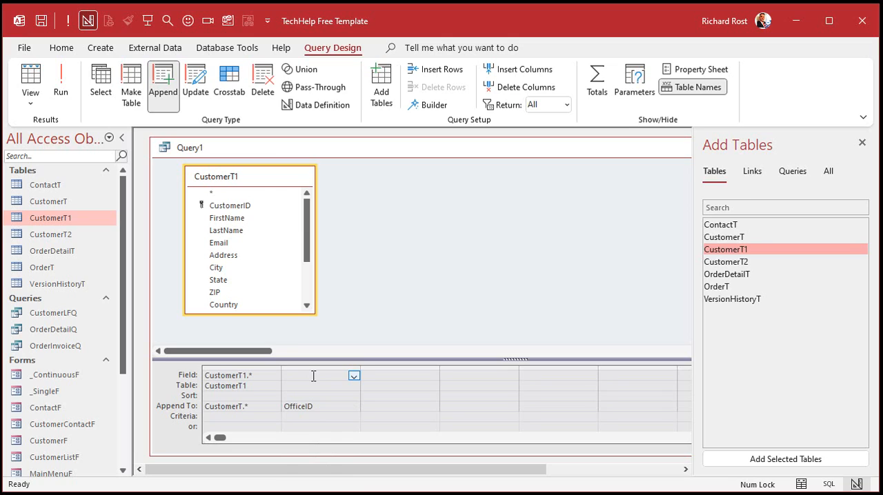
type("1")
key("Tab")
left_click(375, 246)
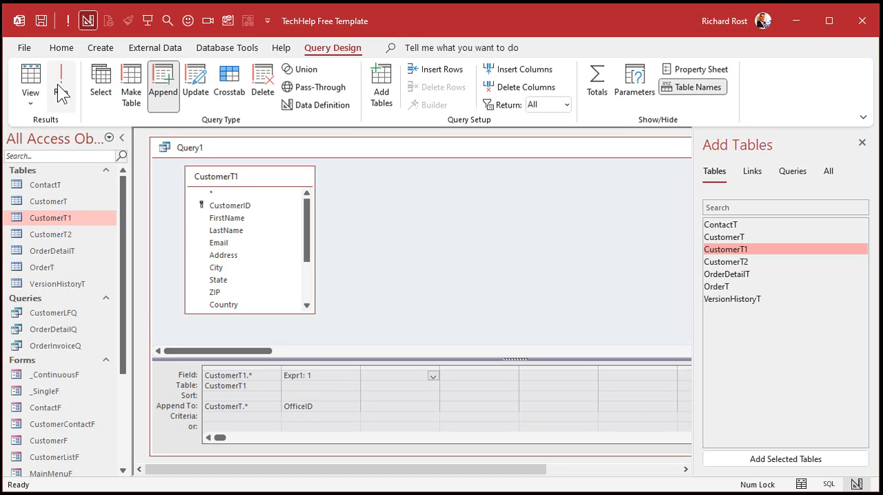
- Open CustomerT, fit the NewCustomerID column to its content, check the ID and OfficeID columns, and close the table with its layout saved
double_click(53, 202)
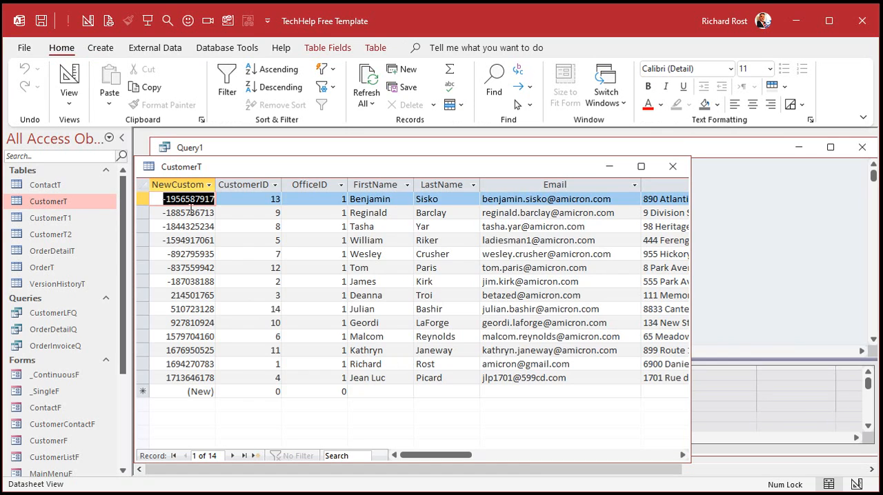
left_click(178, 185)
double_click(215, 179)
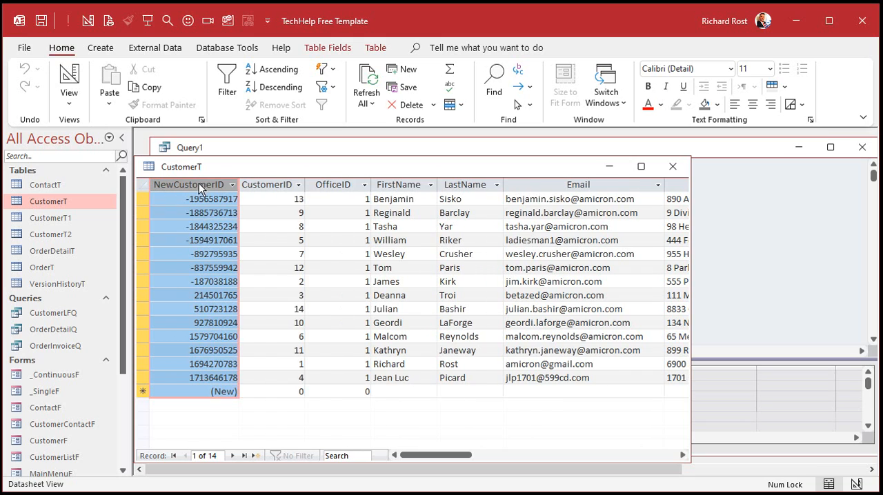
left_click(181, 219)
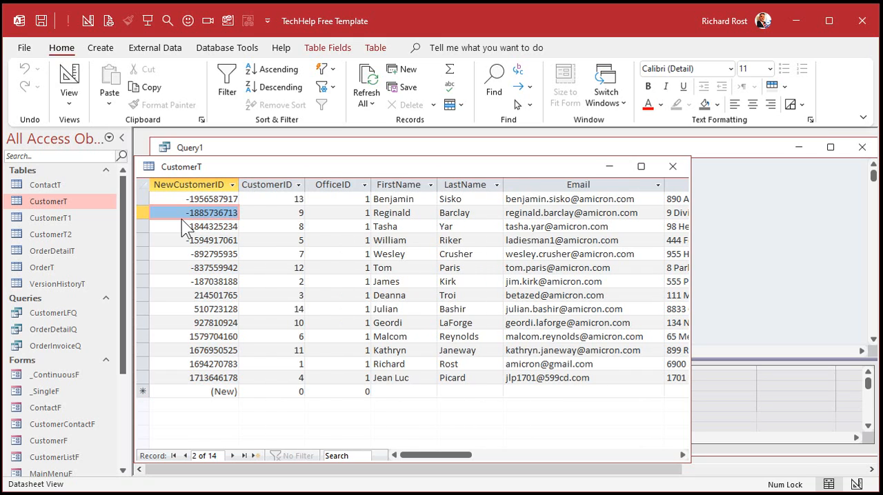
left_click(286, 186)
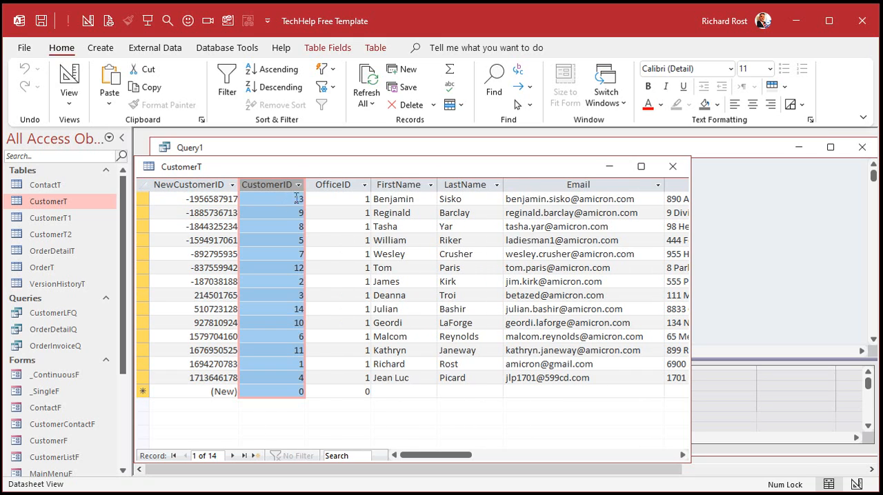
left_click(349, 185)
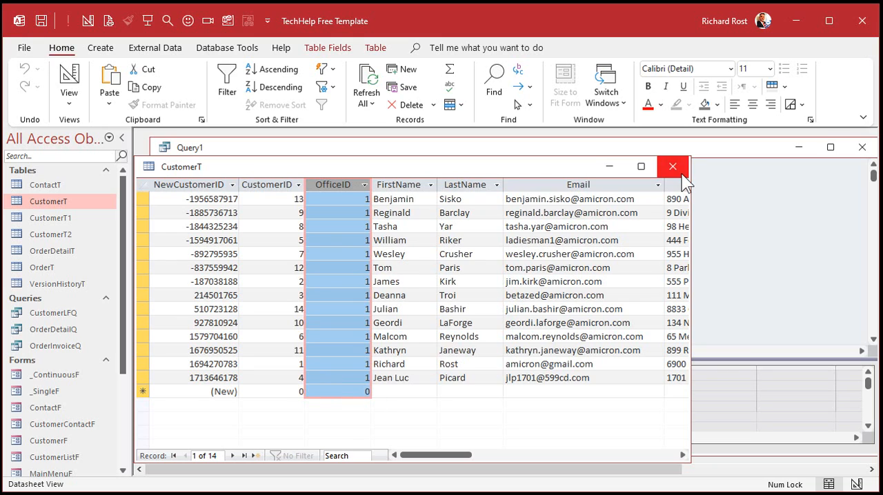
left_click(680, 172)
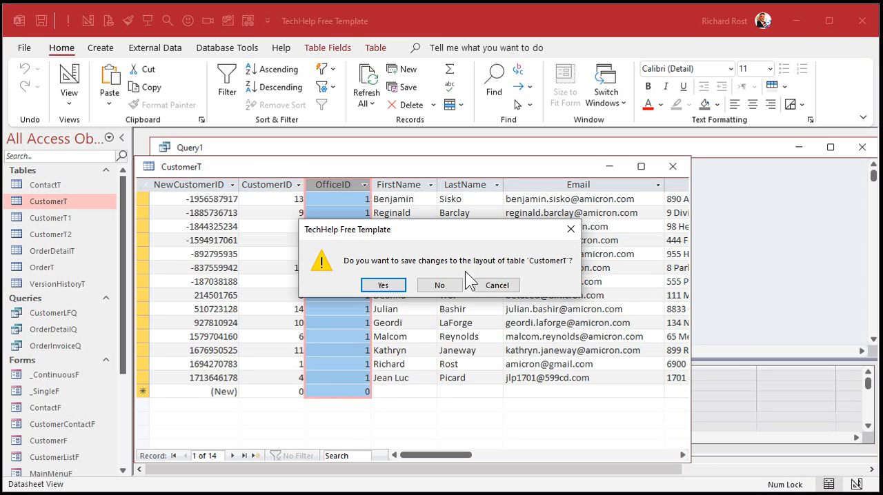
left_click(373, 286)
- Replace CustomerT1 with all fields of CustomerT2 in the append query, set the OfficeID constant to 2, and run it
left_click(261, 181)
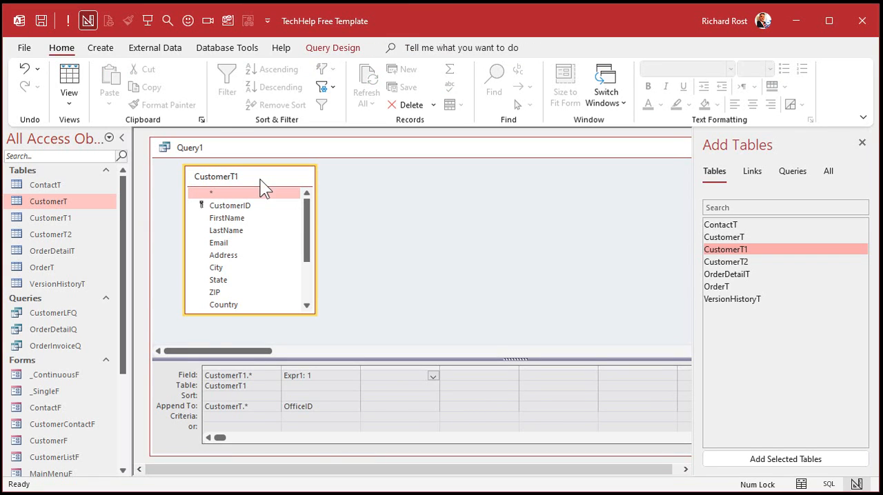
key("Delete")
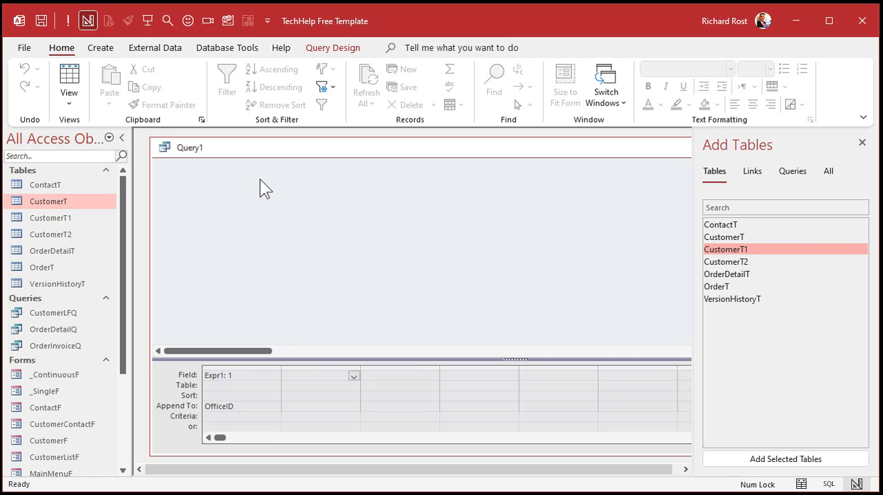
double_click(231, 373)
type("2")
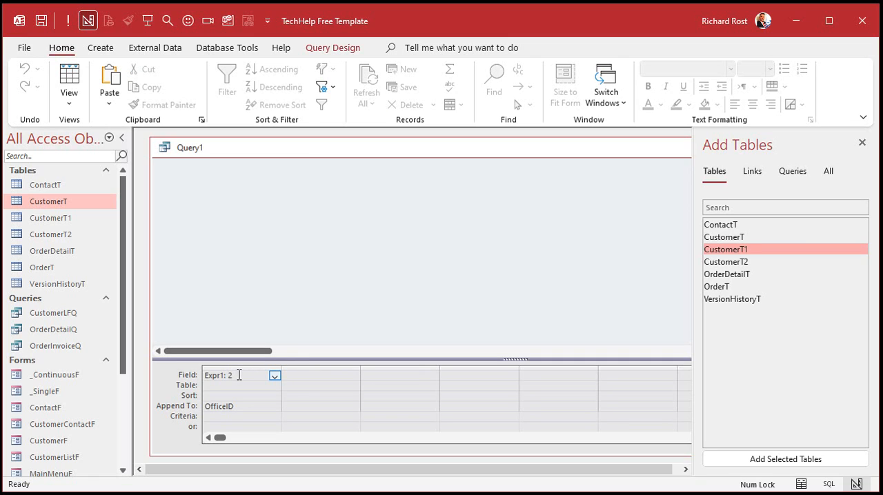
left_click(295, 405)
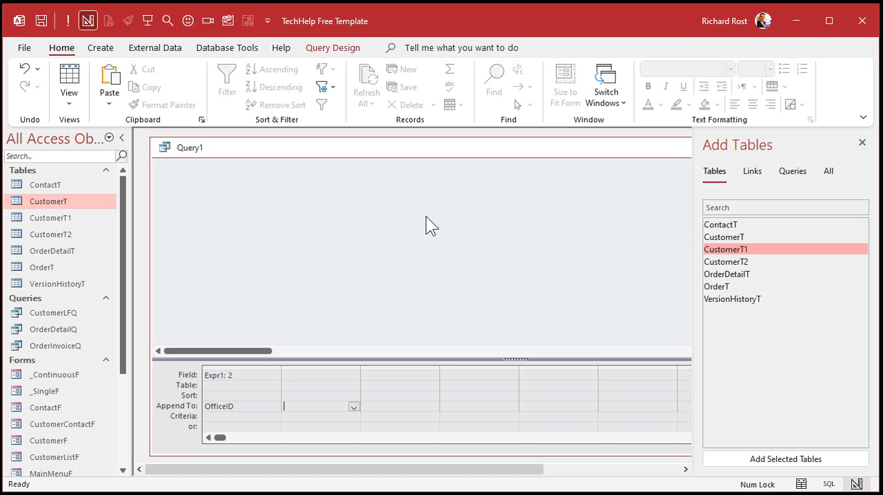
double_click(726, 262)
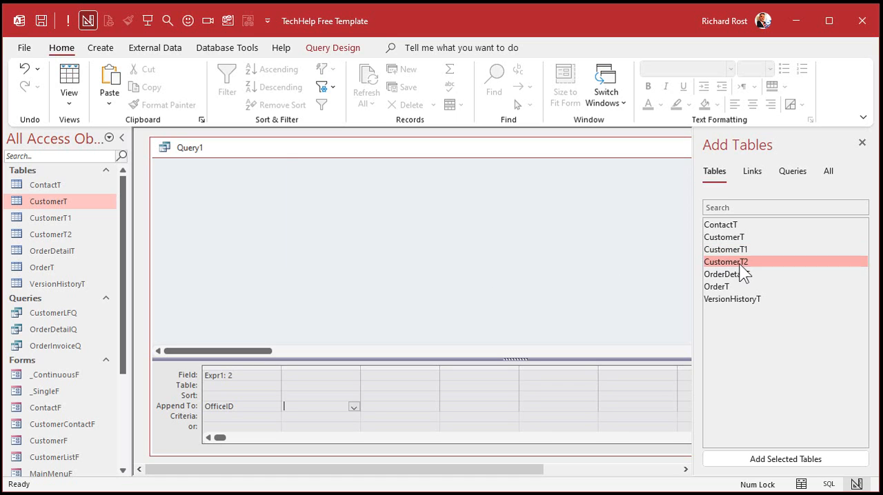
double_click(223, 193)
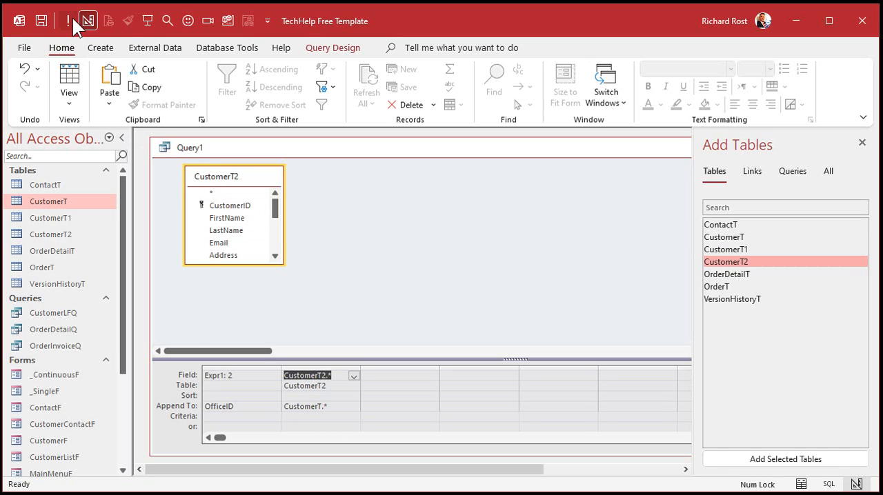
- Examine the merged CustomerT records and their OfficeID, CustomerID and NewCustomerID columns, and close the table and the append query
double_click(58, 200)
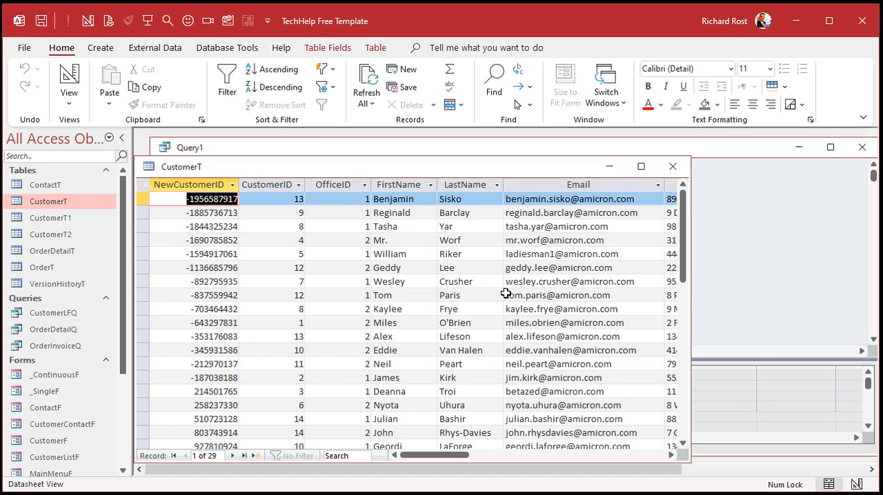
scroll(506, 284, "down", 3)
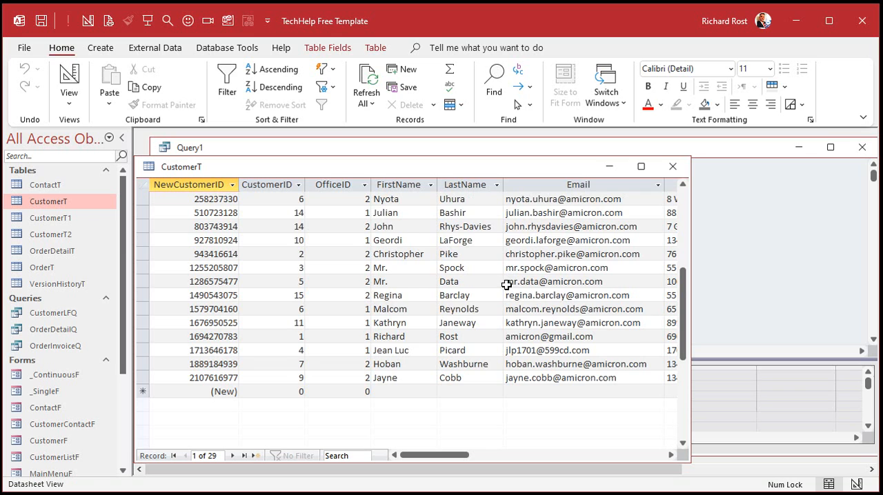
scroll(506, 286, "up", 5)
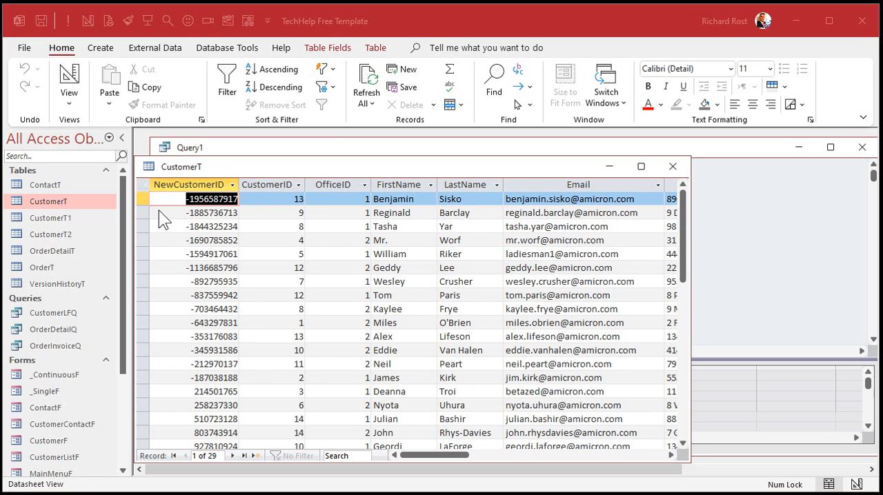
left_click(336, 184)
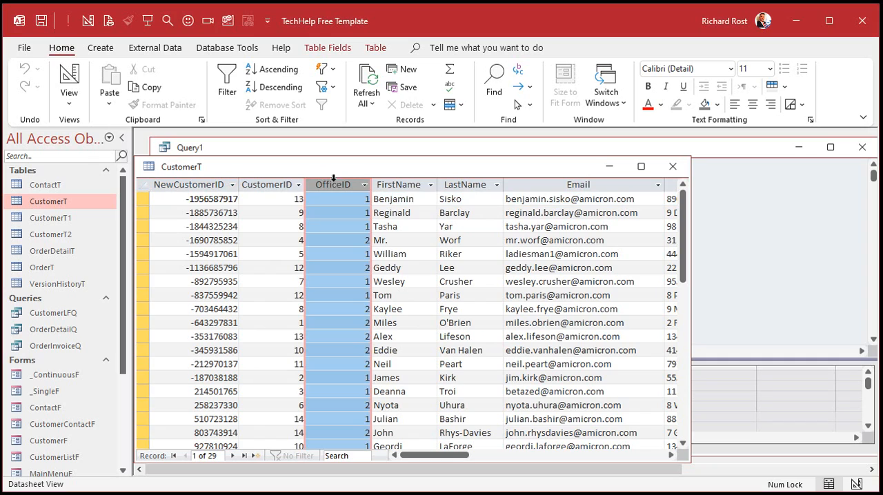
left_click(273, 185)
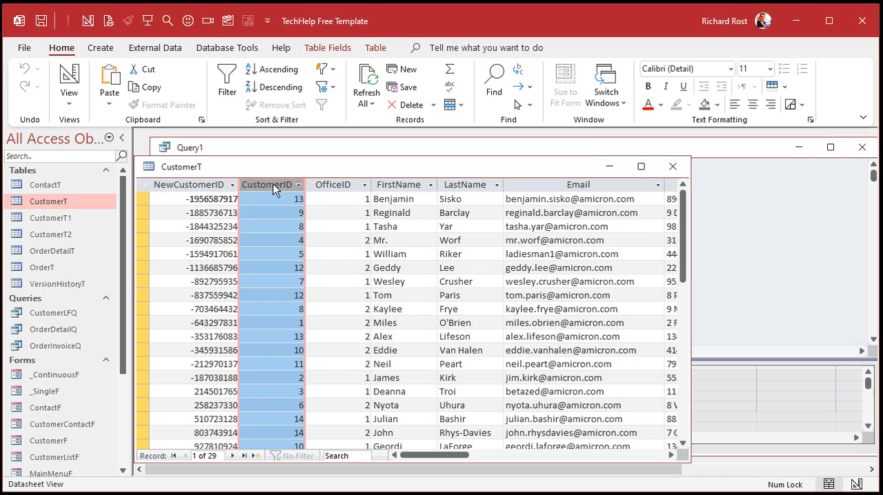
left_click(180, 185)
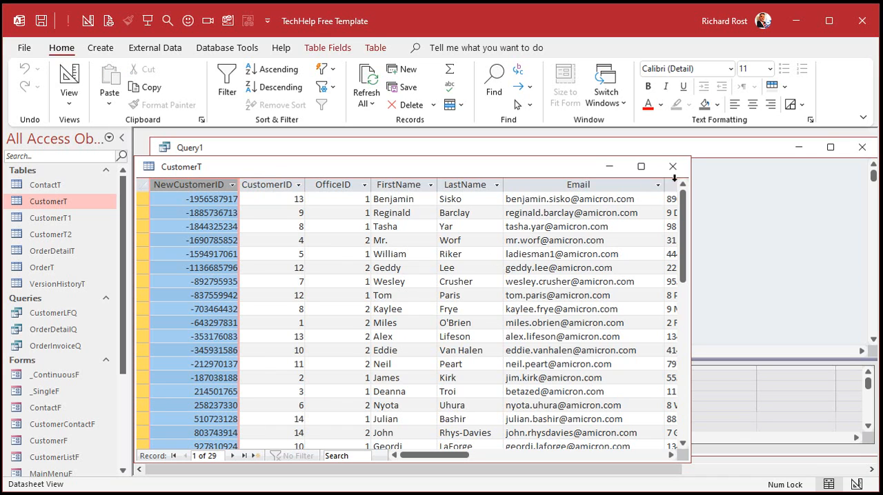
left_click(672, 166)
left_click(862, 142)
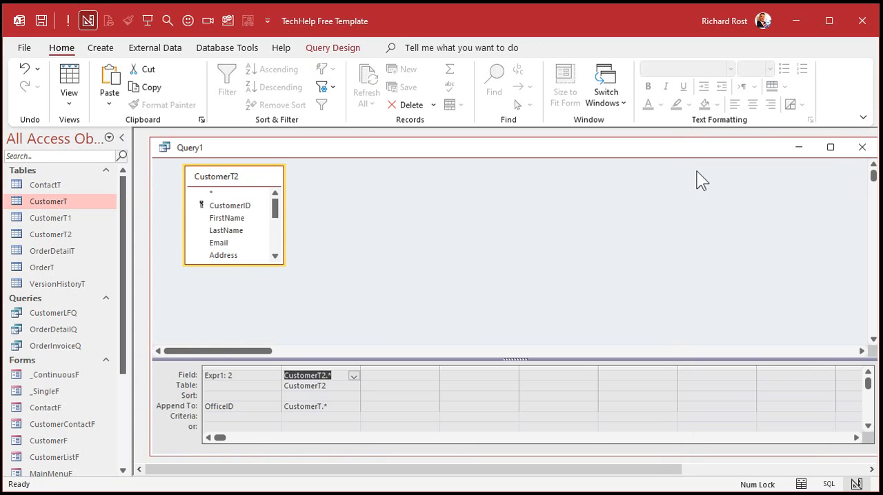
- Close the append query without saving it, and delete the CustomerT1 and CustomerT2 tables
left_click(861, 146)
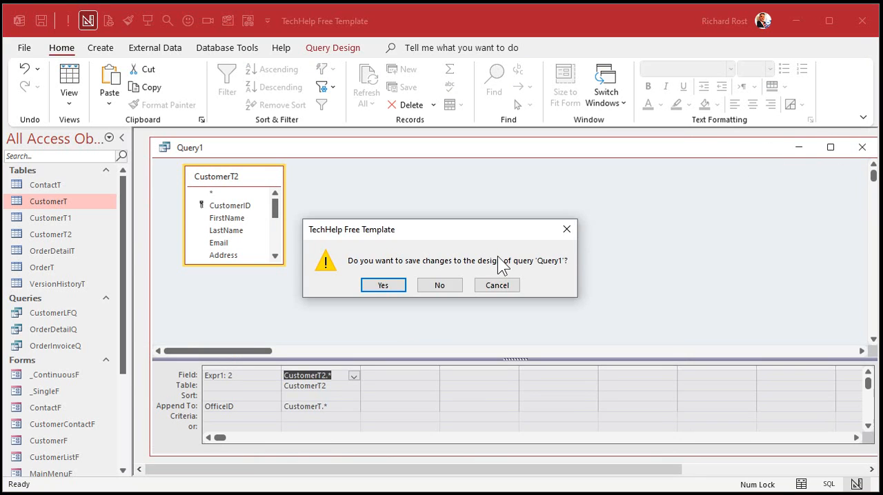
left_click(447, 292)
left_click(51, 218)
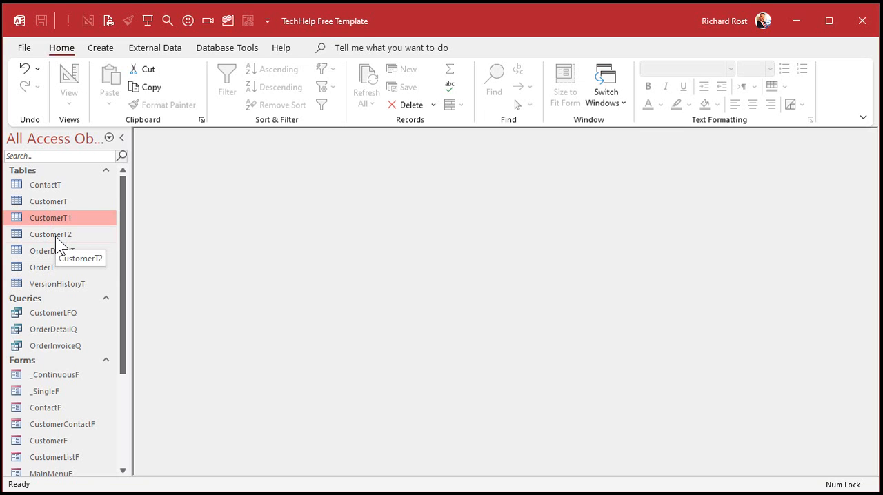
key("Delete")
left_click(394, 291)
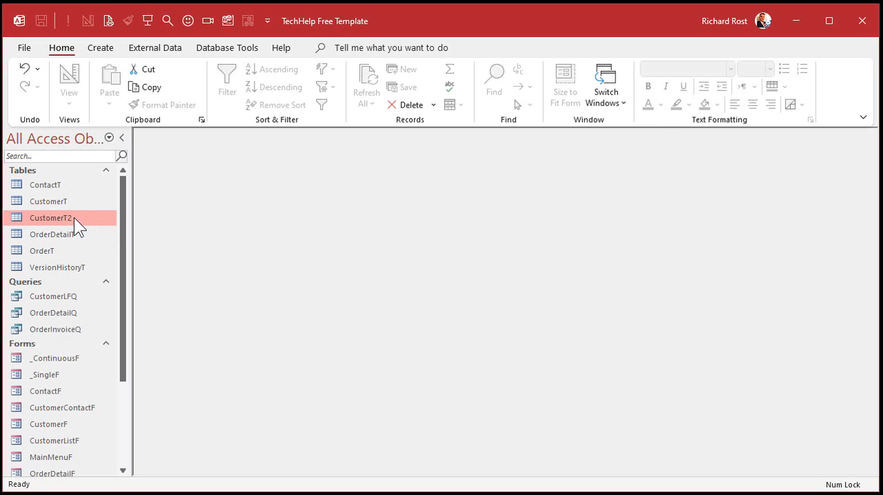
key("Delete")
left_click(384, 289)
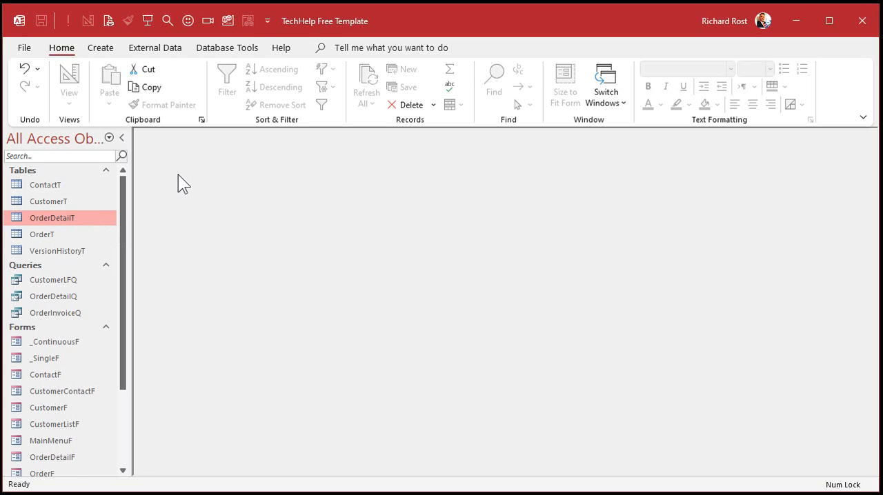
- Open the customer form from the main menu and switch it to design view
left_click(147, 21)
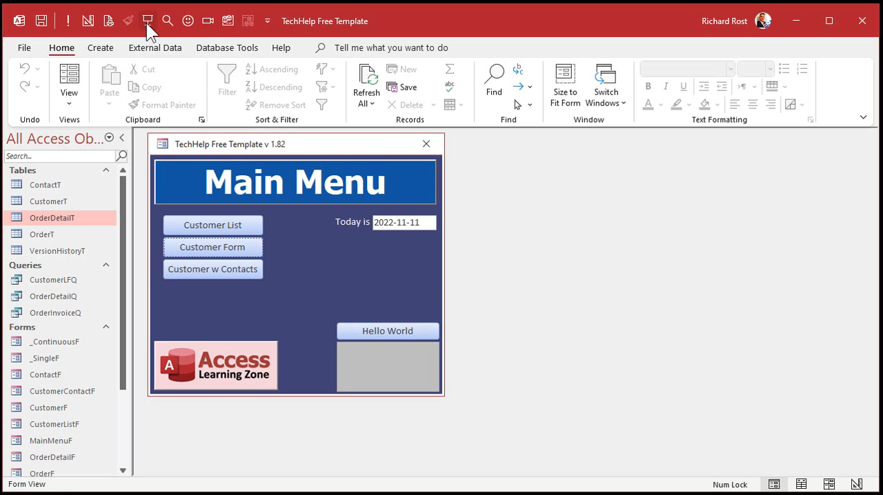
left_click(209, 246)
left_click_drag(283, 196, 235, 156)
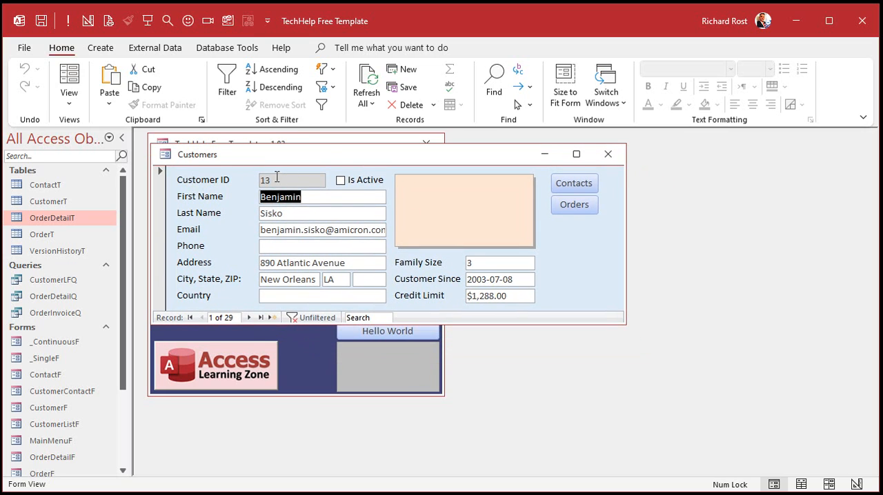
right_click(328, 153)
left_click(376, 263)
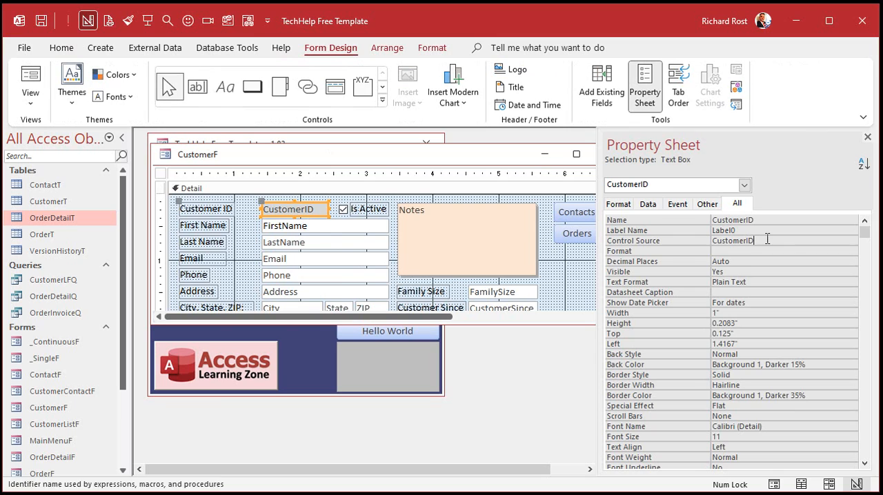
- Set both the control source and the name of the Customer ID text box to NewCustomerID, and close its properties
left_click(820, 241)
left_click(839, 241)
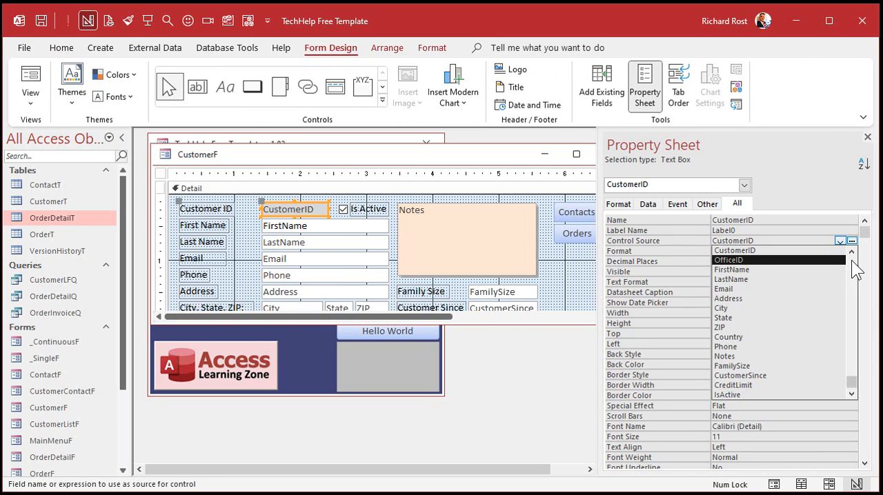
scroll(851, 265, "up", 1)
left_click(750, 251)
key("ctrl+c")
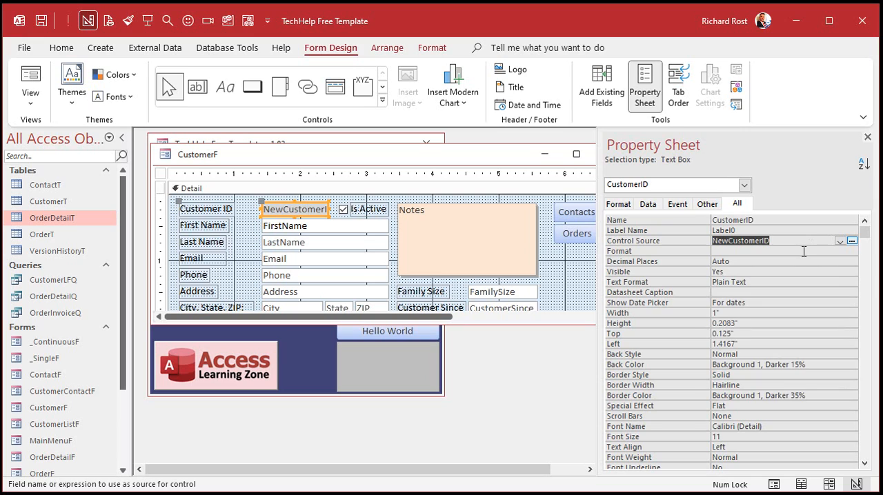
left_click_drag(764, 219, 678, 215)
key("ctrl+v")
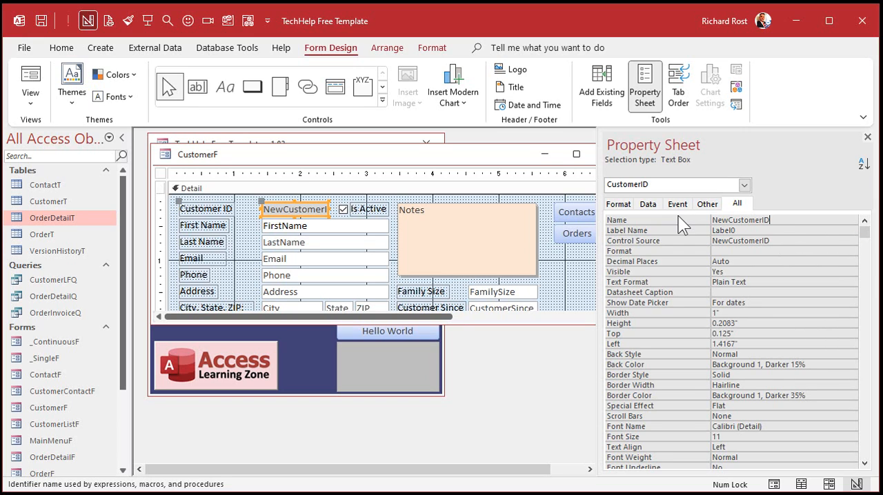
key("Return")
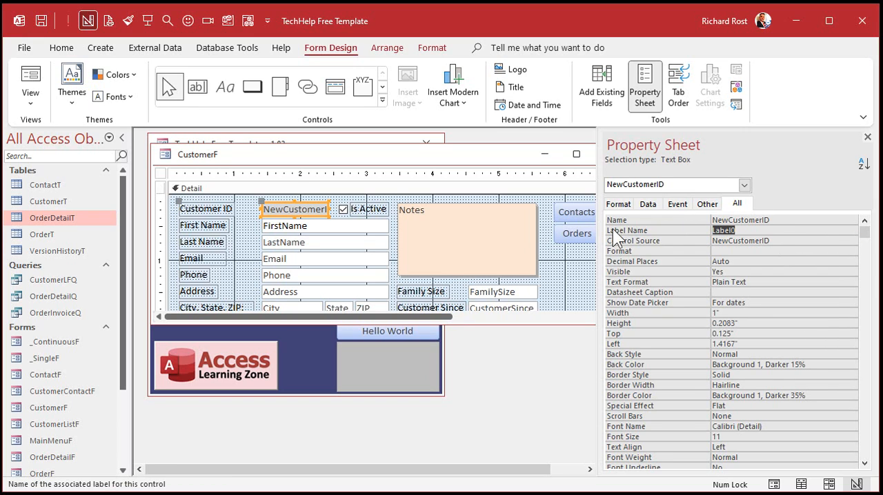
left_click(867, 138)
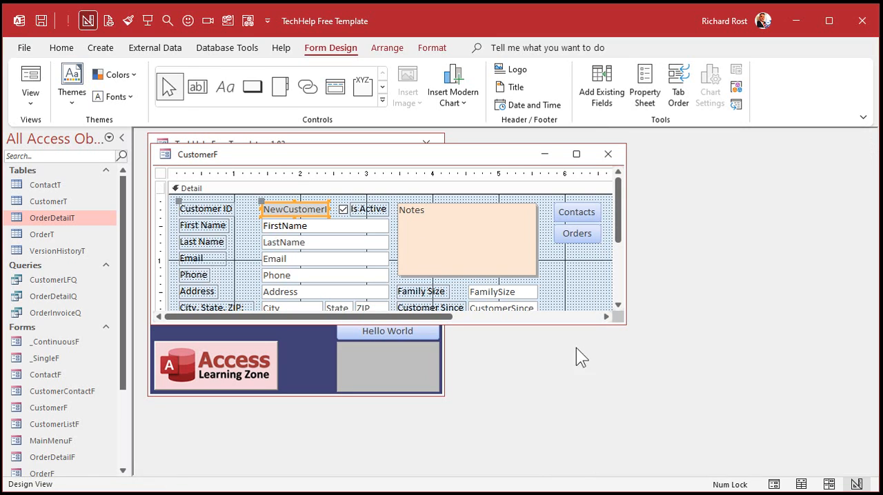
- Move the fields from First Name to Country down one row to free a row below Customer ID
left_click_drag(580, 330, 584, 413)
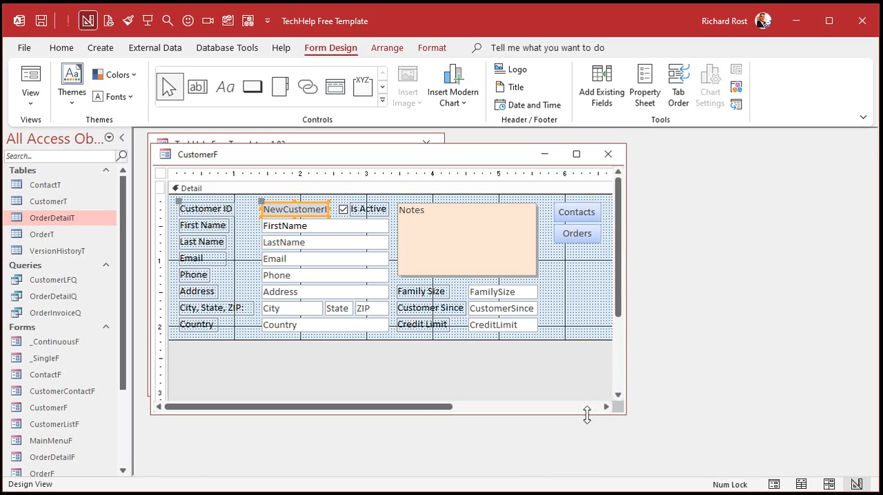
left_click_drag(198, 349, 384, 225)
left_click_drag(315, 230, 315, 244)
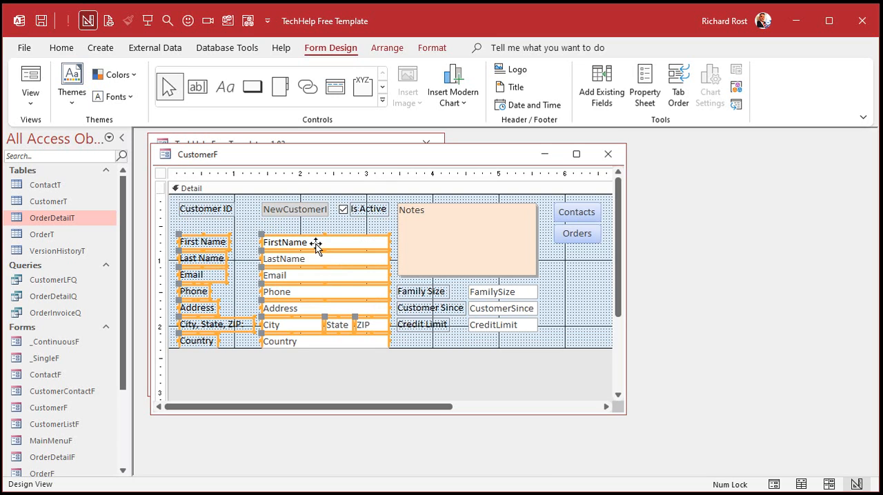
left_click(438, 347)
left_click_drag(438, 349, 438, 354)
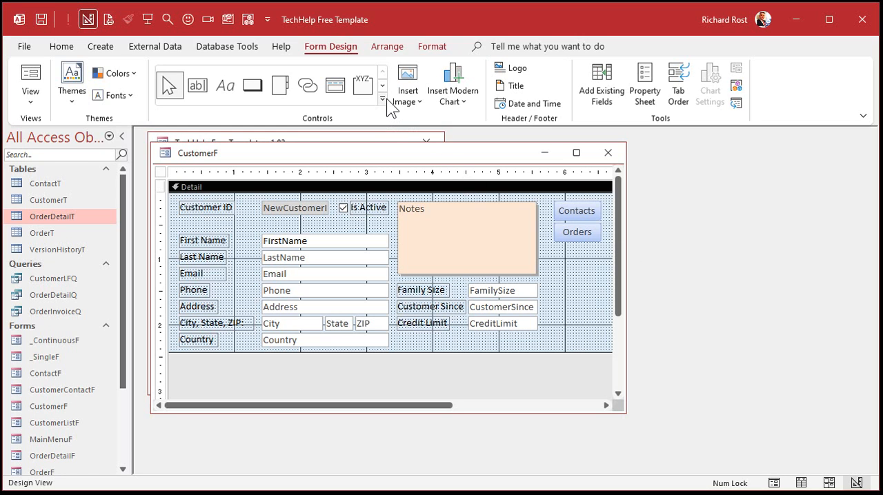
- Place a combo box in the free row below NewCustomerID, and choose manually entered values as its source
left_click(383, 99)
left_click(202, 104)
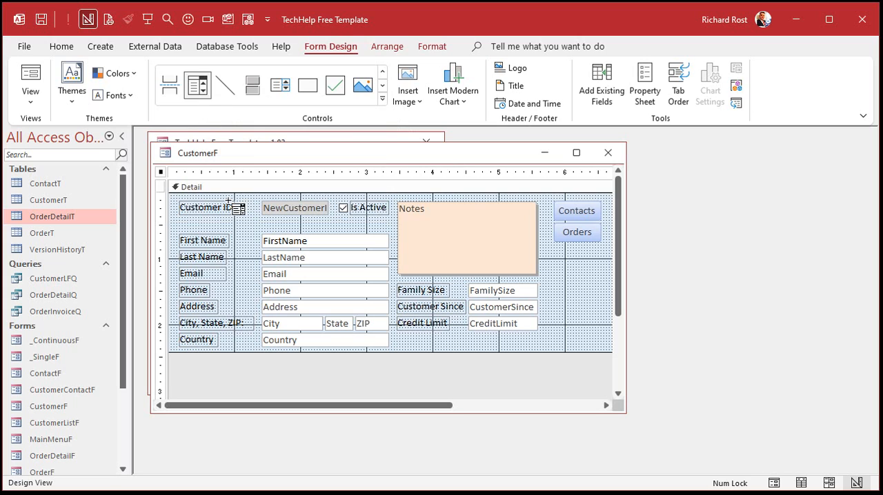
left_click(263, 220)
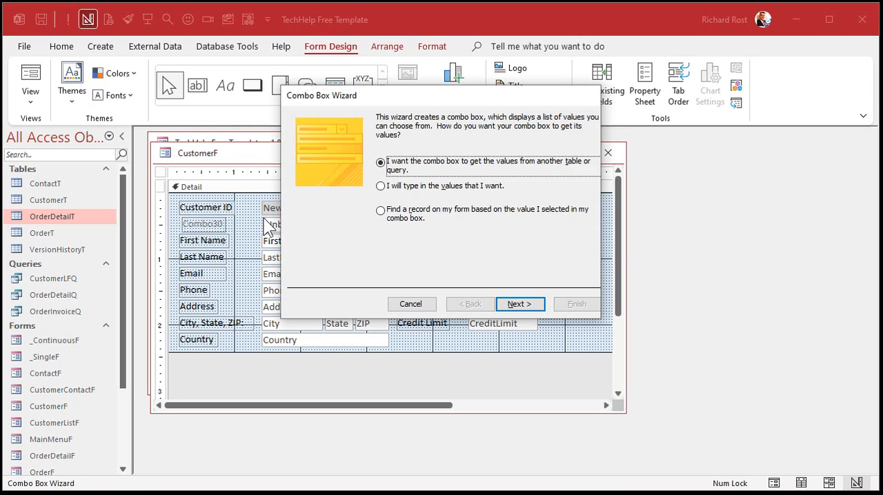
left_click(405, 188)
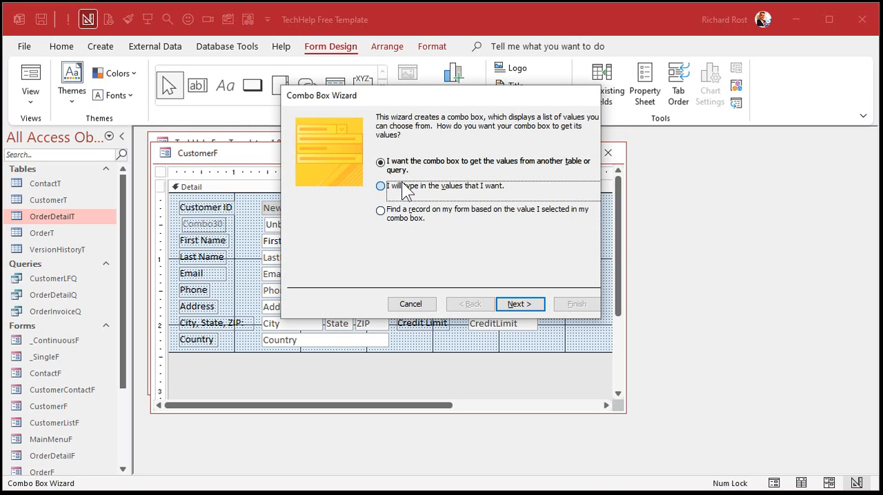
left_click(511, 302)
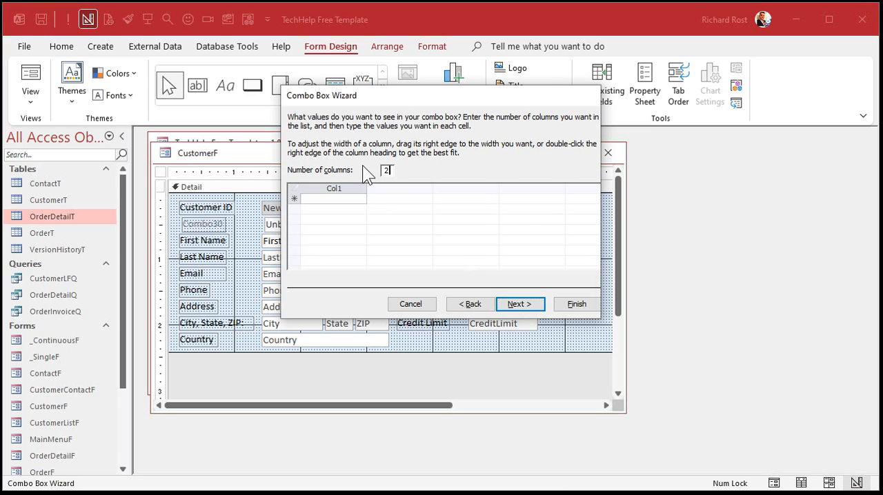
- Fill a two-column value list with 1 North Office and 2 South Office, and hide the number column
type("2")
key("Tab")
type("1")
key("Tab")
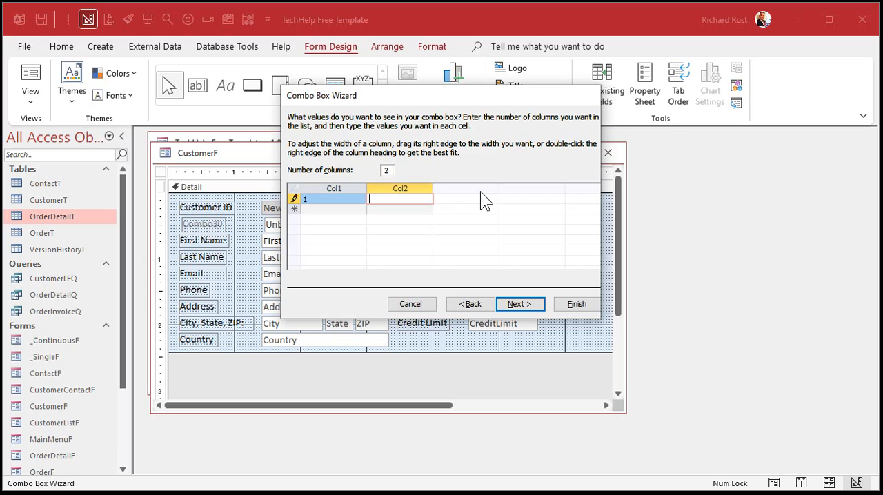
type("North Office")
key("Tab")
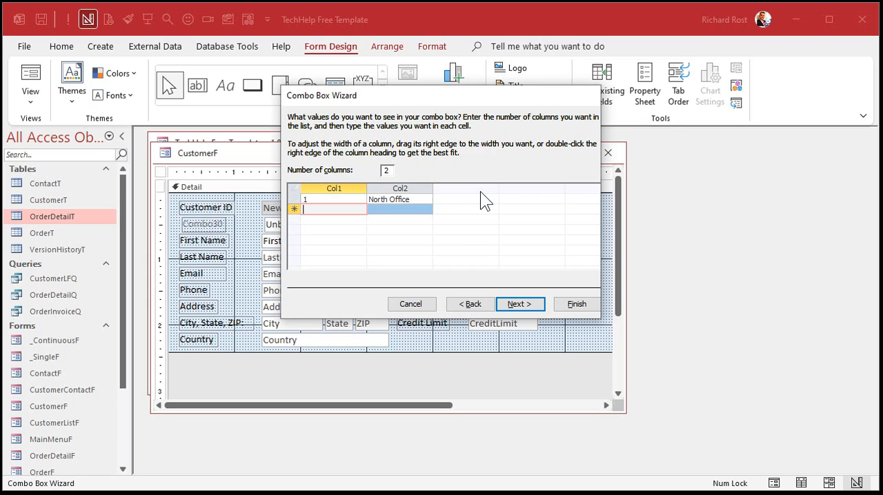
type("2")
key("Tab")
type("South Office")
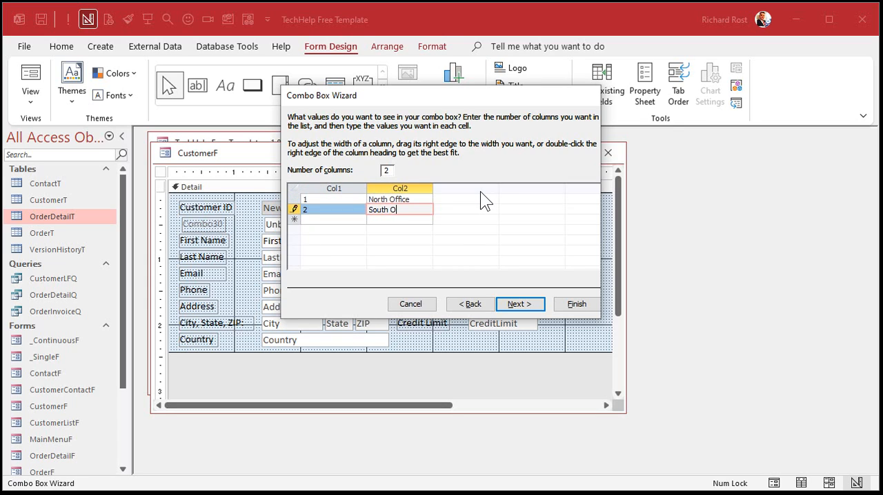
key("Tab")
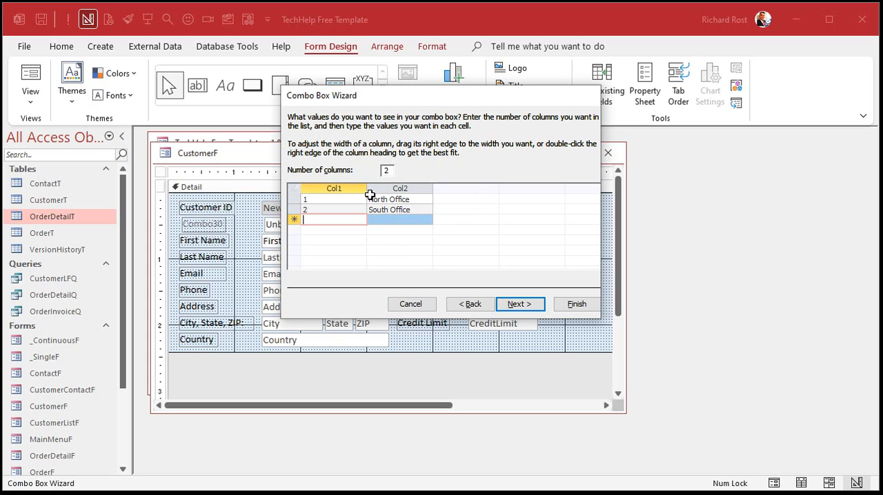
left_click_drag(285, 182, 285, 183)
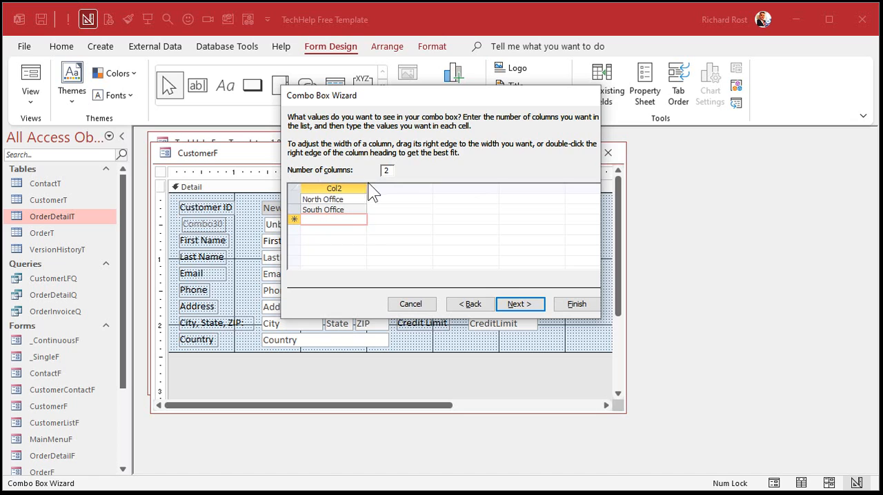
- Store the combo box's Col1 value in the OfficeID field, label it Office, and finish the wizard
left_click(517, 303)
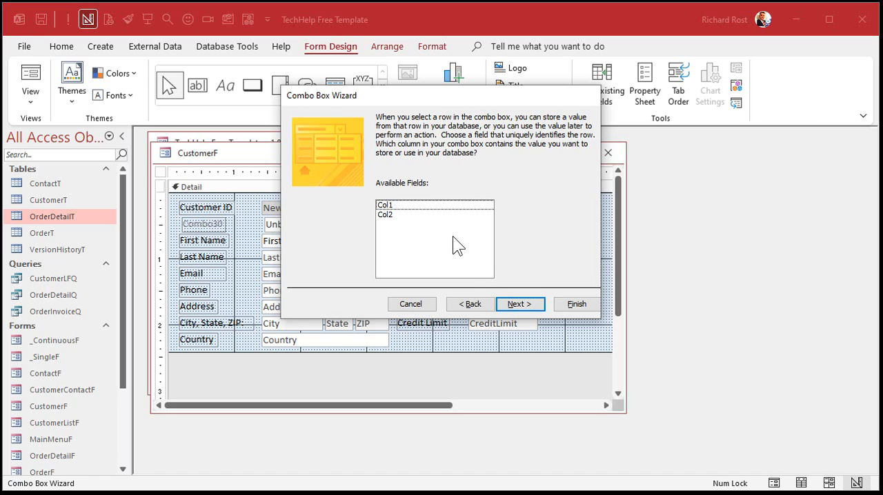
left_click(412, 204)
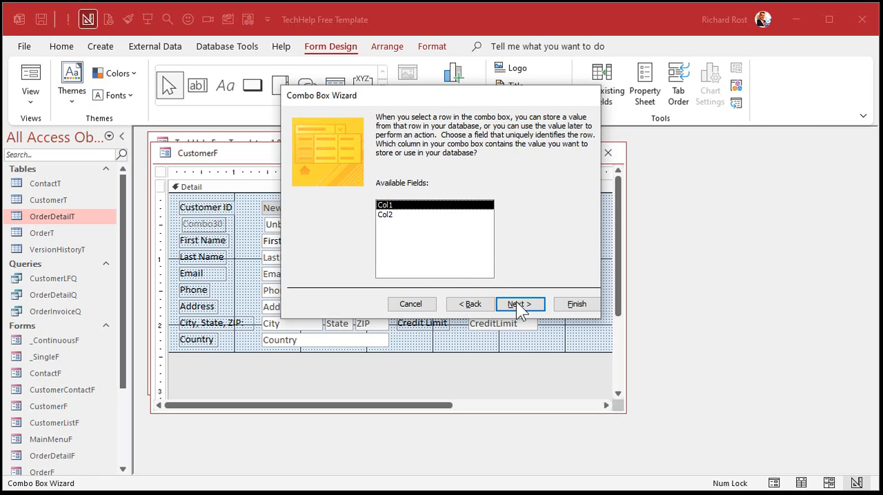
left_click(518, 304)
left_click(398, 183)
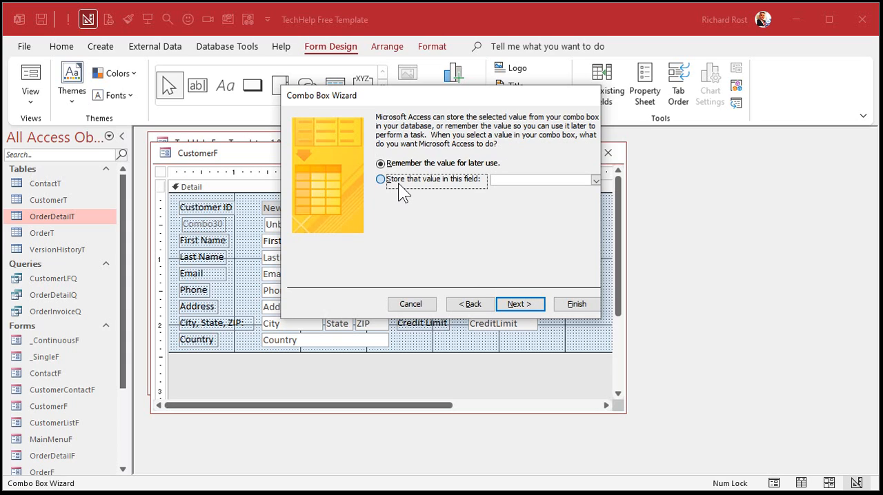
left_click(593, 180)
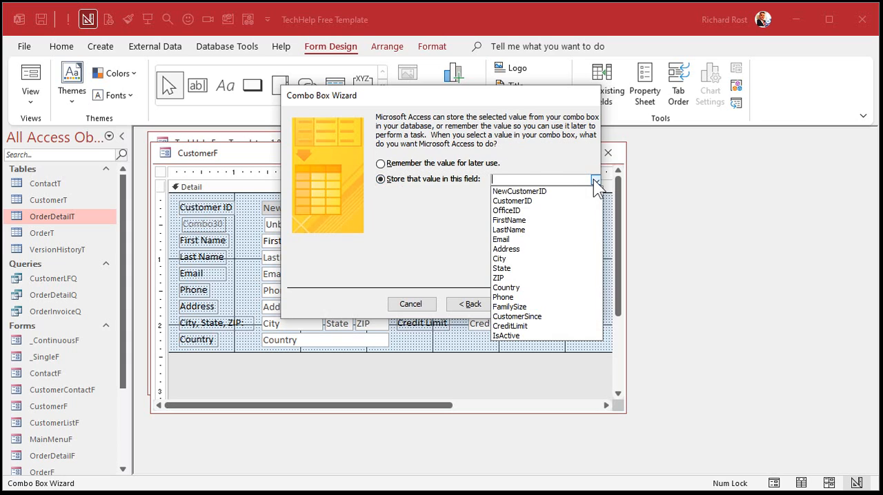
left_click(540, 205)
left_click(524, 303)
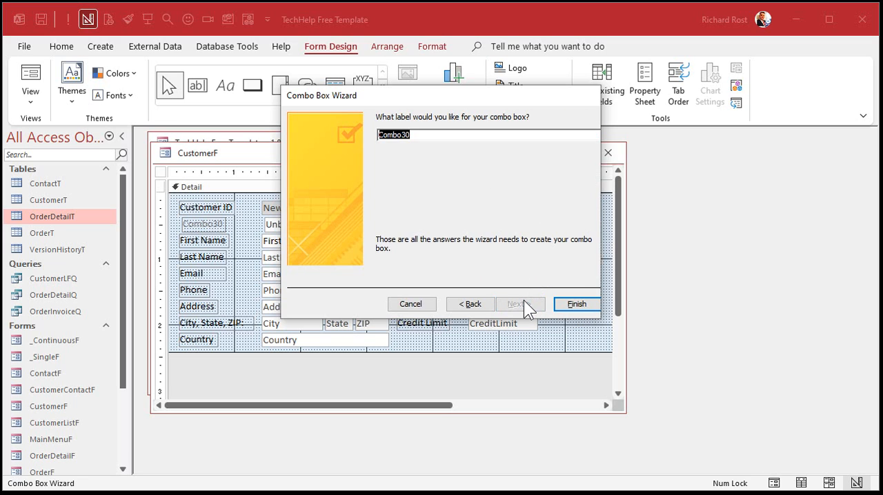
type("Office")
key("Return")
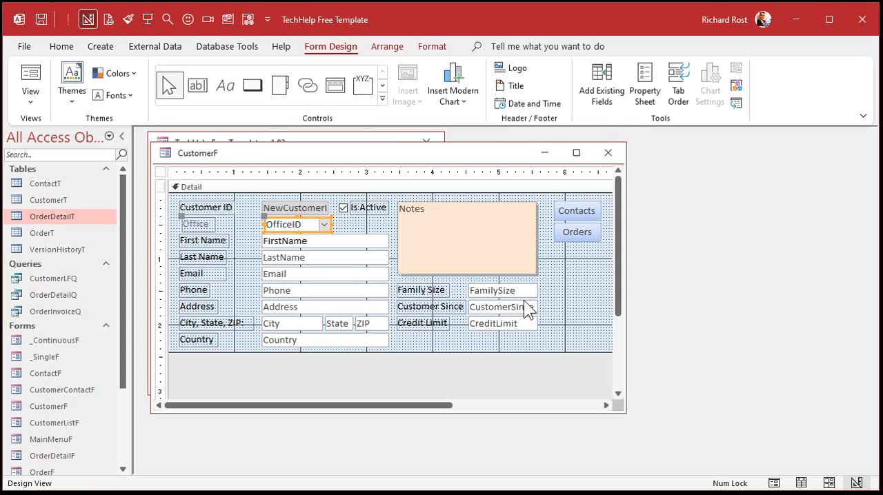
- Copy the FirstName field's formatting to the Office label, and align the label and combo box with the fields around them
left_click(283, 241)
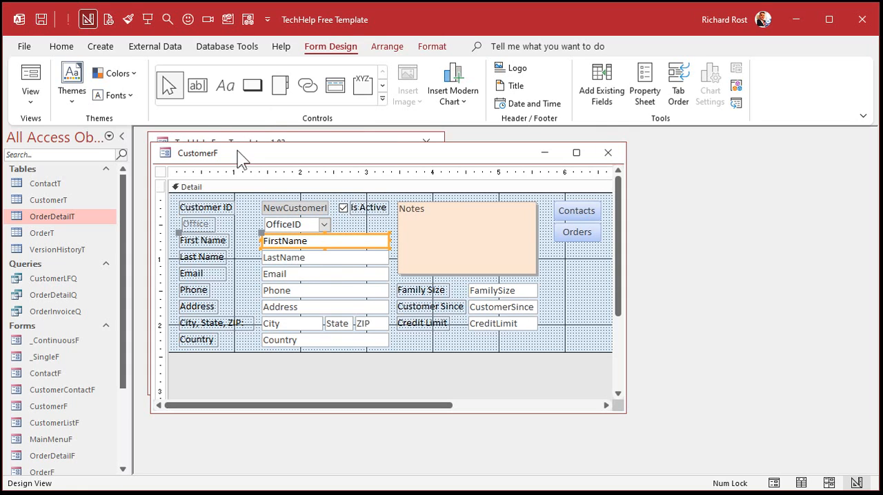
left_click(126, 20)
left_click(201, 225)
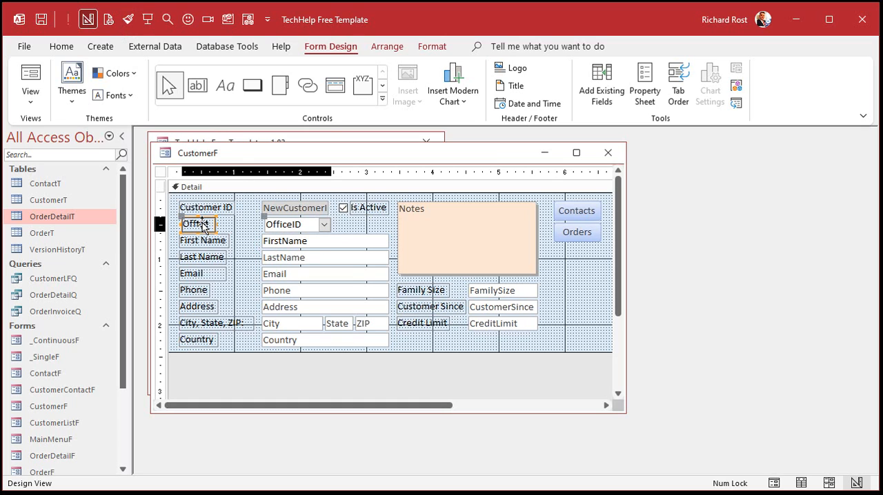
left_click(366, 225)
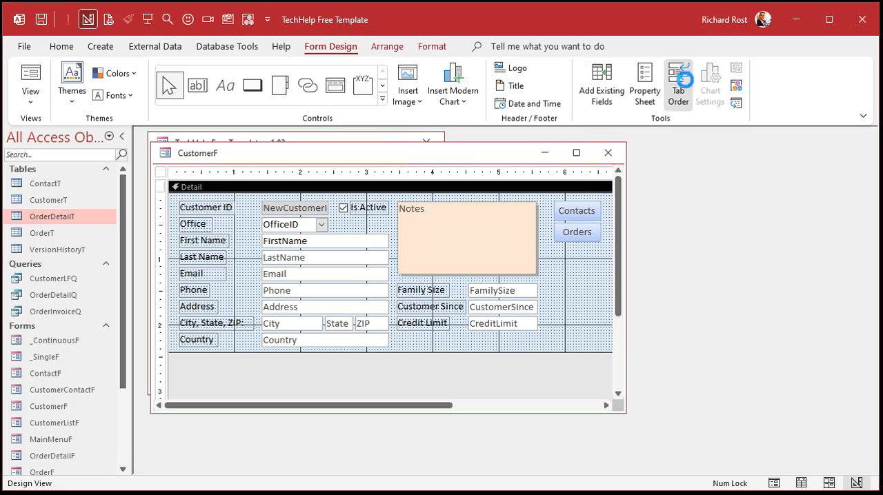
- Check the new combo box's place in the form's tab order, and cancel the dialog
left_click(683, 87)
left_click_drag(571, 131, 567, 298)
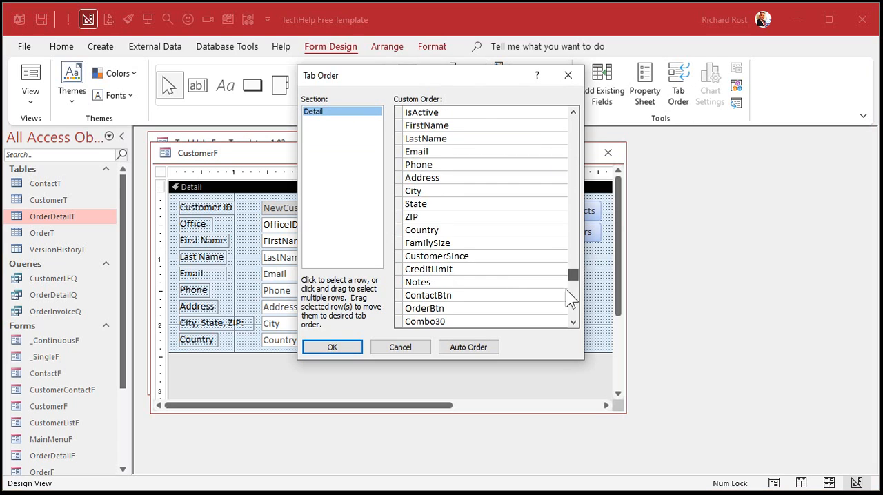
left_click(418, 347)
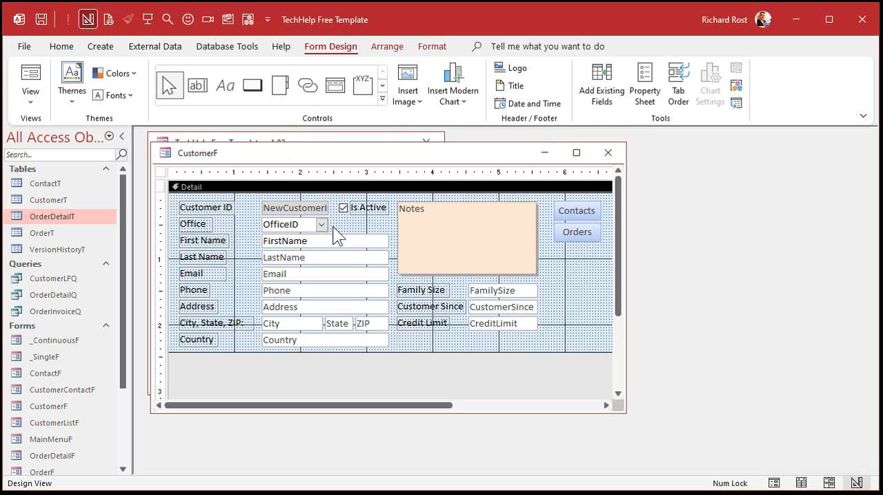
- Name the Office combo box OfficeID and widen it to about 1.92 inches to match the FirstName field below
double_click(298, 231)
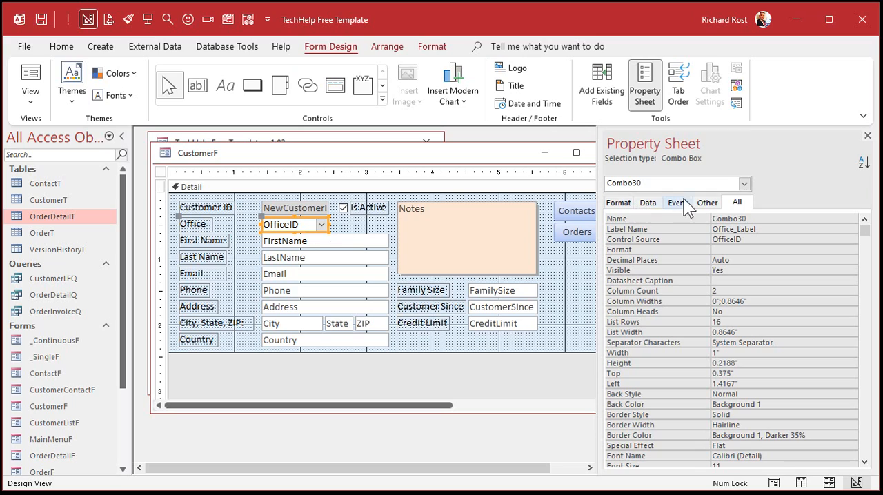
left_click(702, 219)
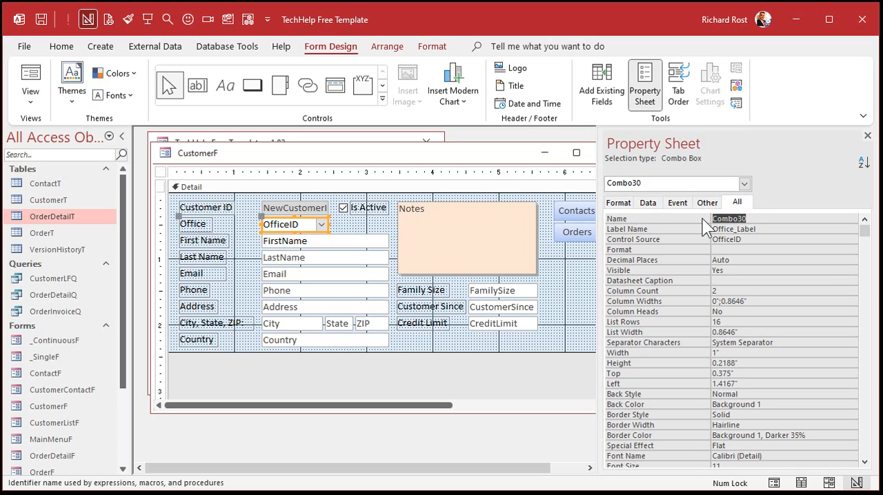
type("OfficeID")
key("Return")
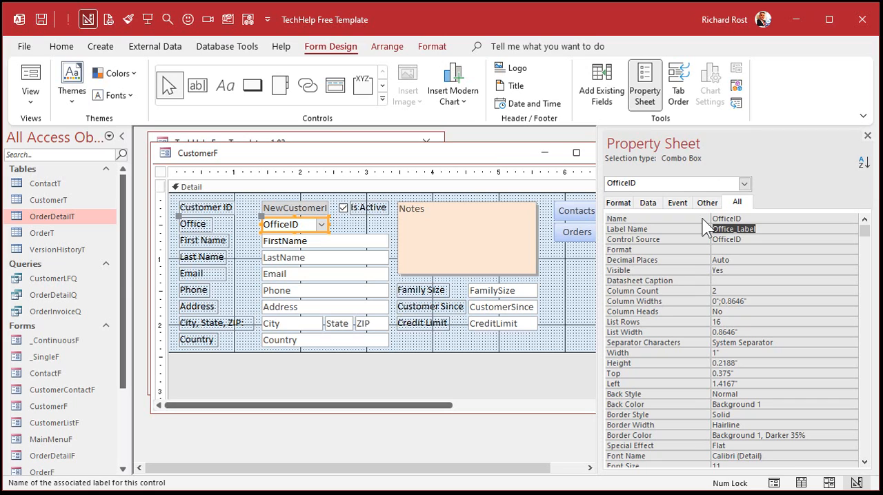
left_click(330, 224)
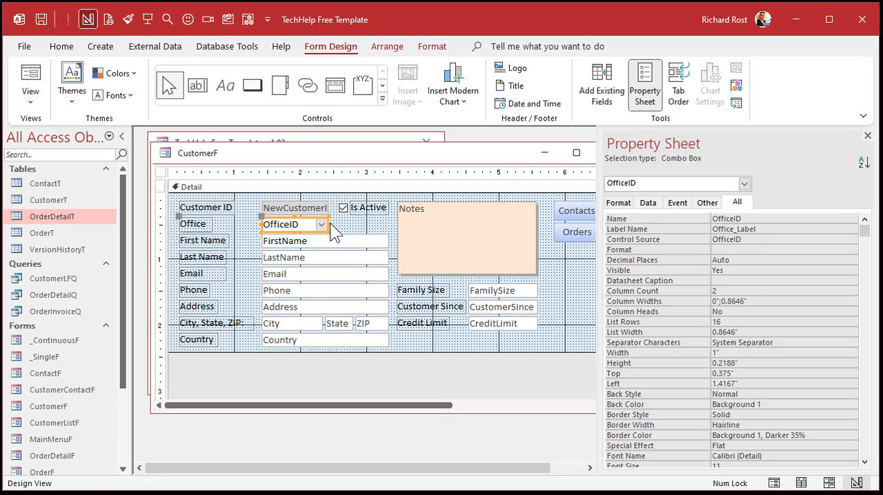
left_click_drag(330, 222, 388, 221)
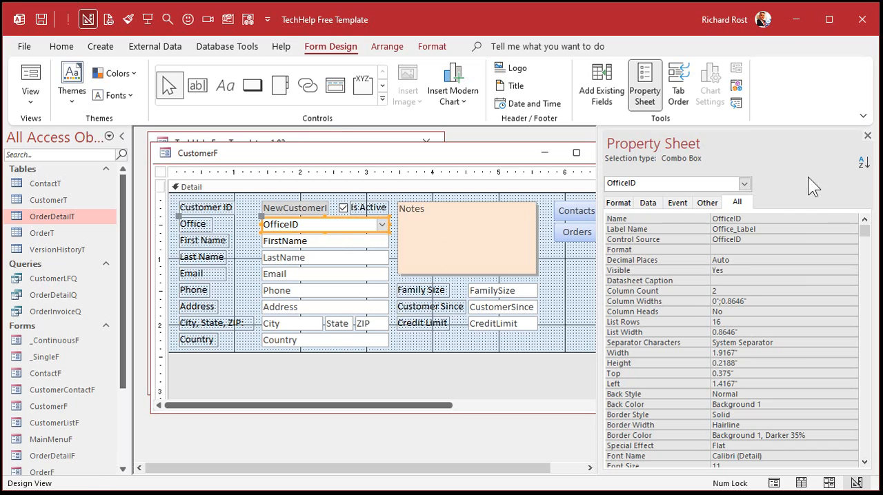
left_click(867, 136)
- Move OfficeID from the end of the form's tab order to ahead of FirstName, and close the form design
left_click(615, 93)
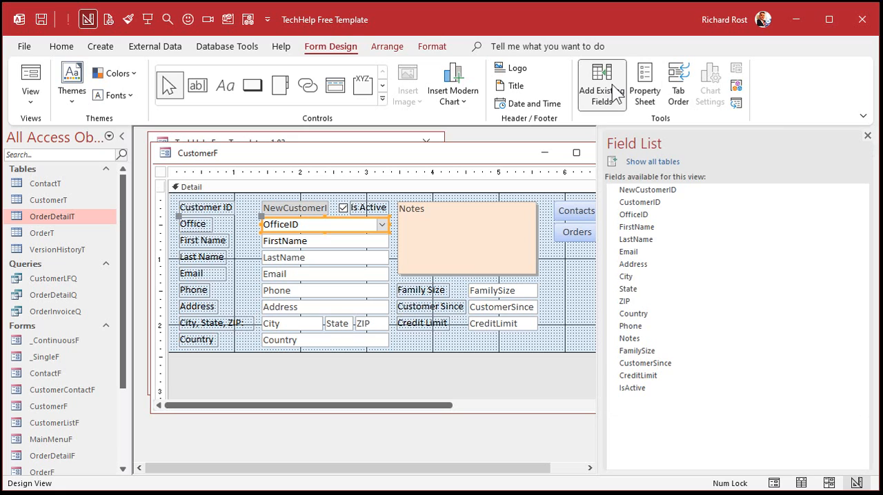
left_click(867, 136)
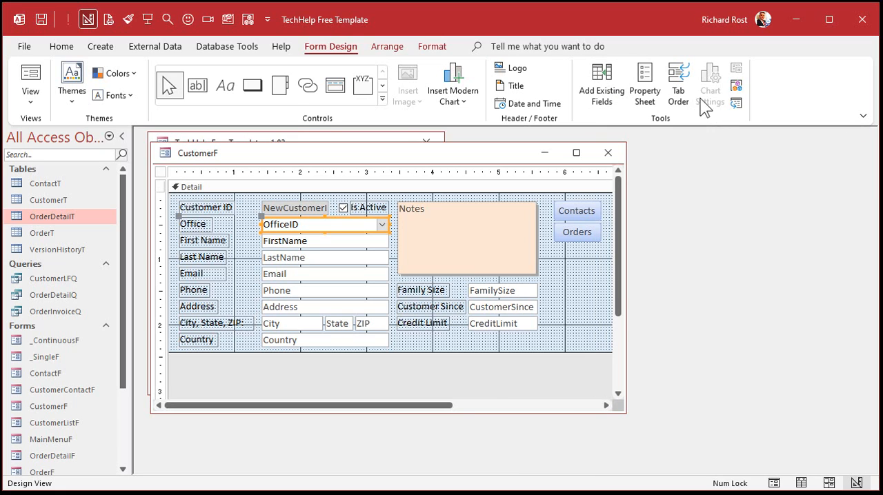
left_click(678, 93)
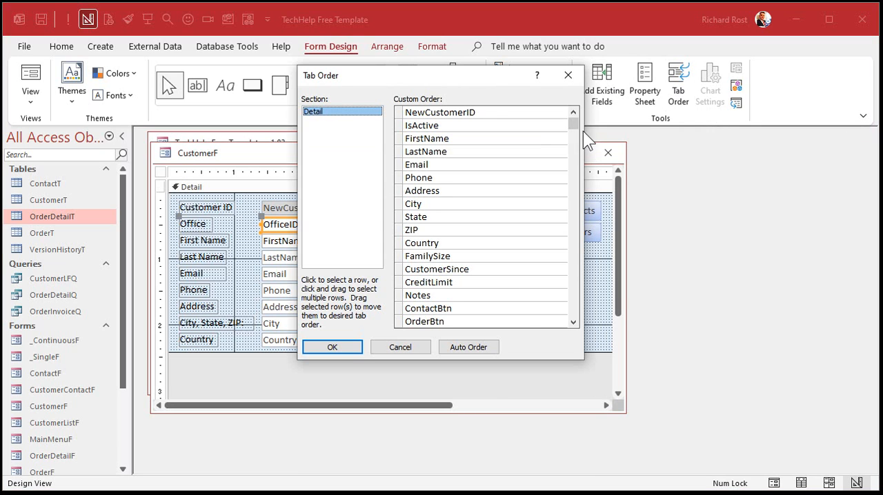
left_click_drag(574, 126, 559, 329)
left_click(398, 322)
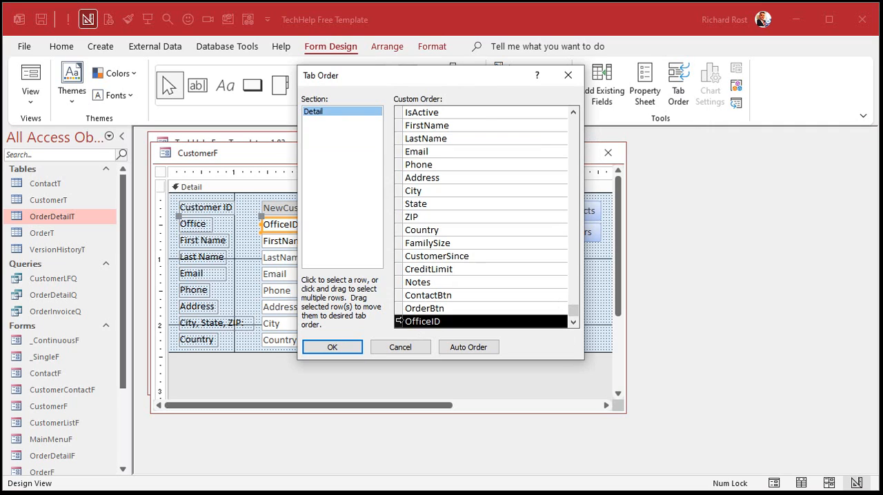
left_click_drag(398, 322, 407, 125)
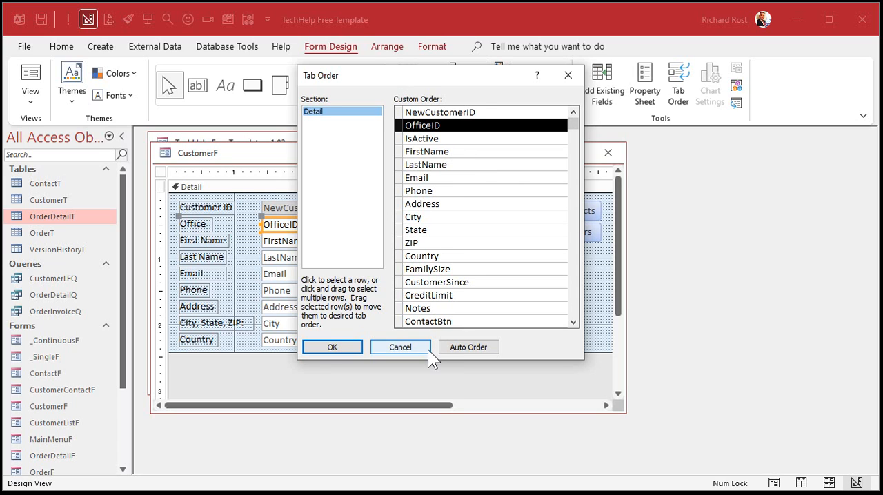
left_click_drag(400, 126, 401, 153)
left_click(347, 349)
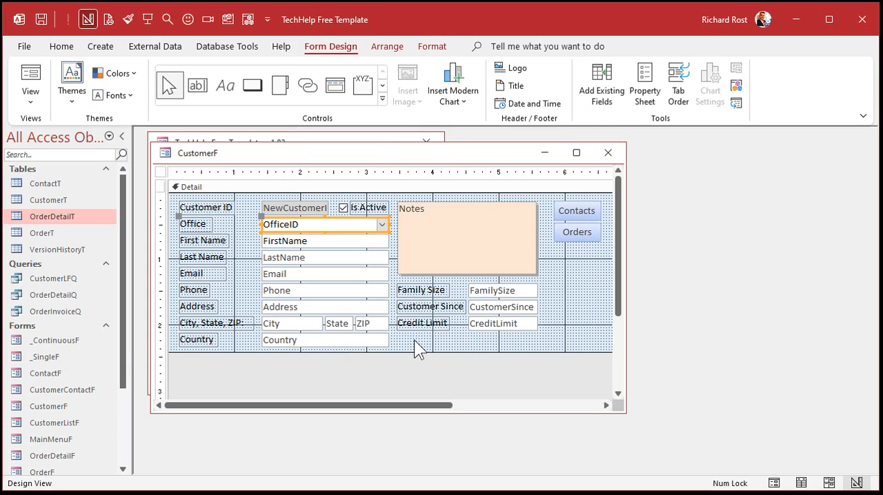
left_click(608, 153)
- Reopen the customer form and browse the first six records to check the Customer ID and Office fields
left_click(234, 247)
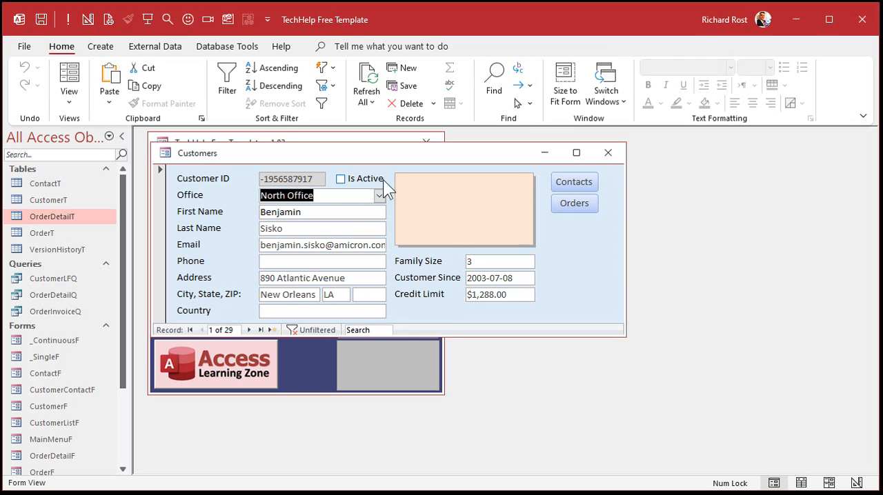
left_click(247, 333)
left_click(247, 332)
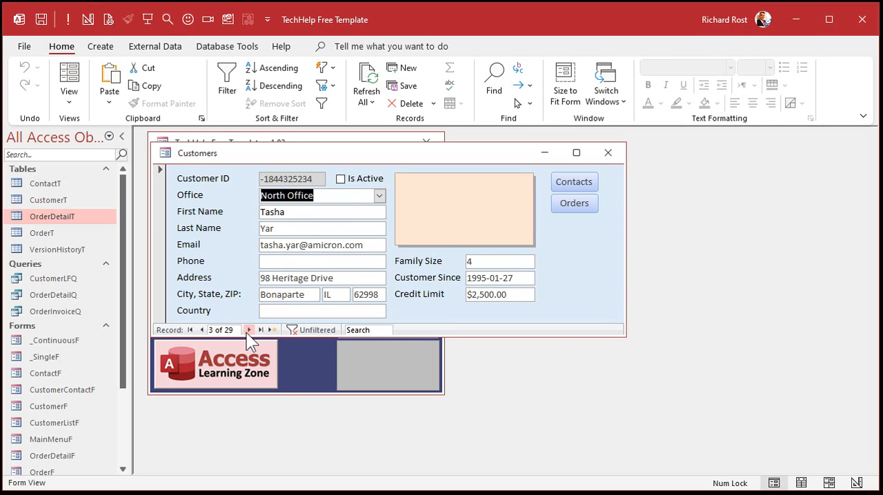
left_click(246, 333)
left_click(246, 332)
left_click(246, 332)
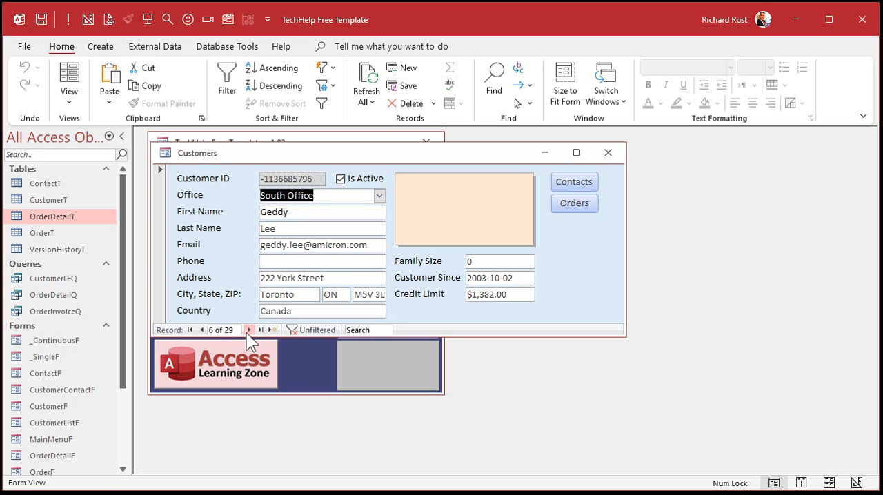
- Open the CustomerT table, examine the NewCustomerID values down to the last record, and close the table
double_click(51, 200)
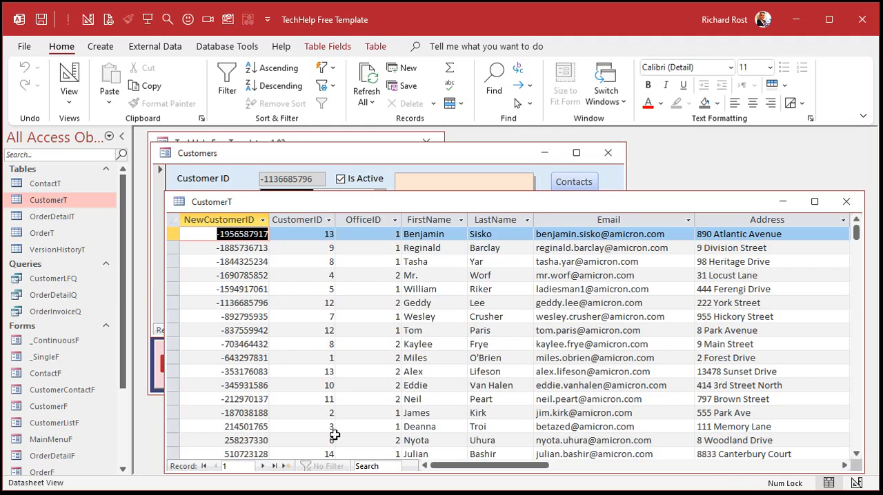
left_click_drag(305, 219, 341, 171)
left_click(204, 196)
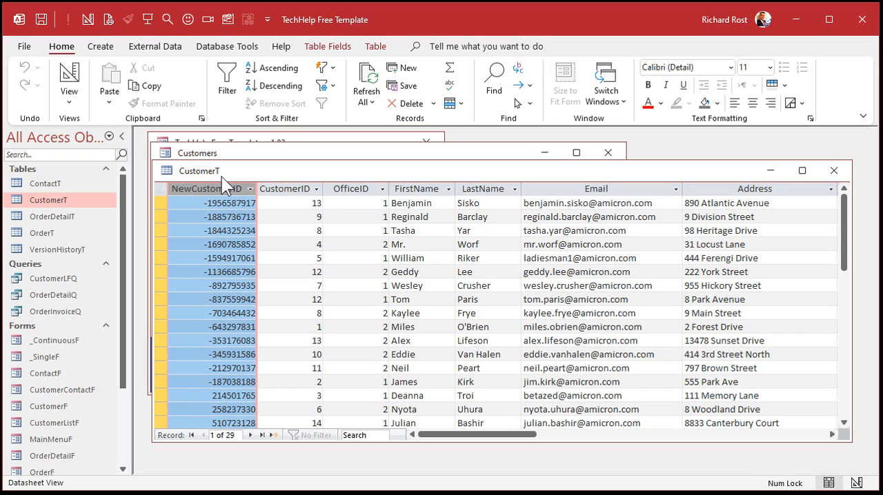
scroll(220, 271, "down", 8)
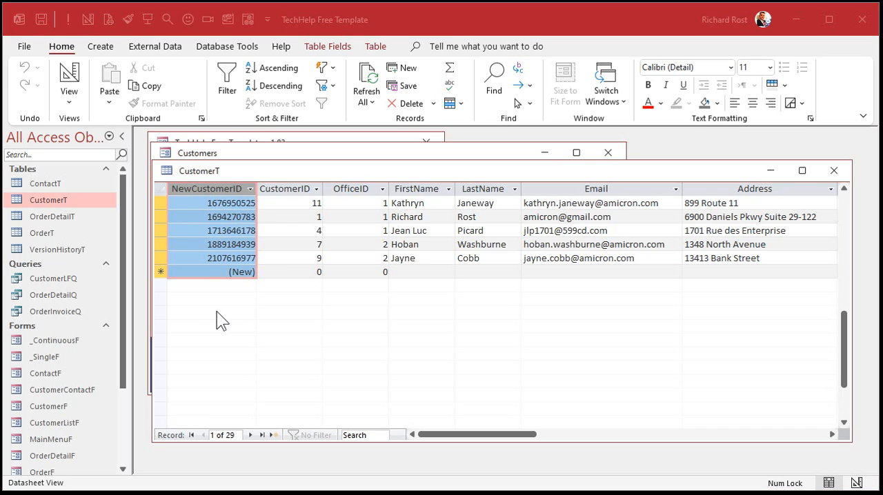
left_click(836, 171)
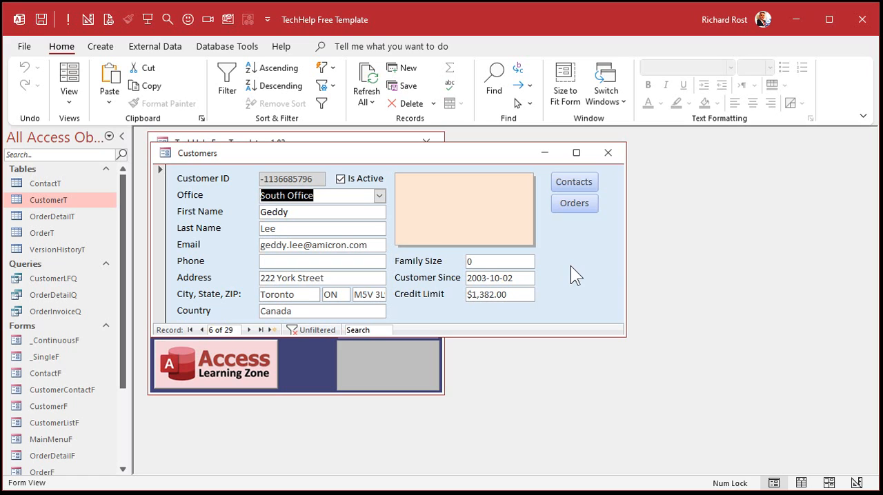
- Open the ContactT and OrderT tables and examine the CustomerID column in each
left_click(50, 183)
double_click(51, 183)
double_click(44, 231)
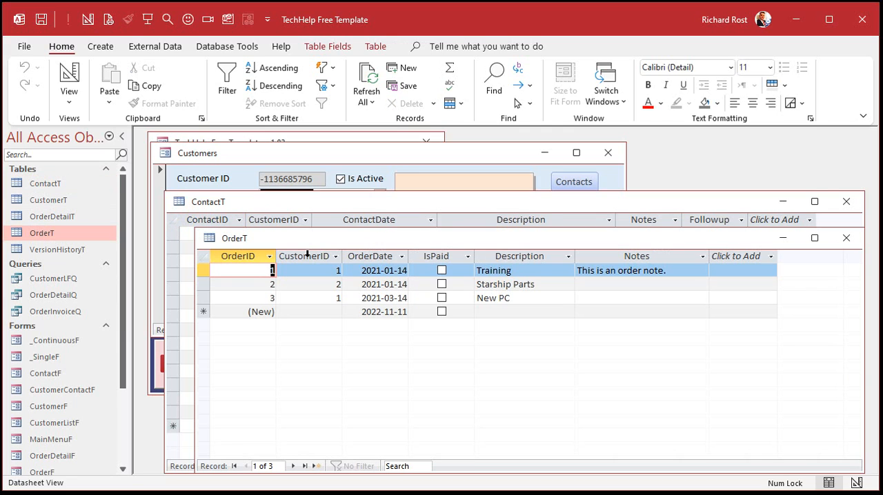
left_click(308, 257)
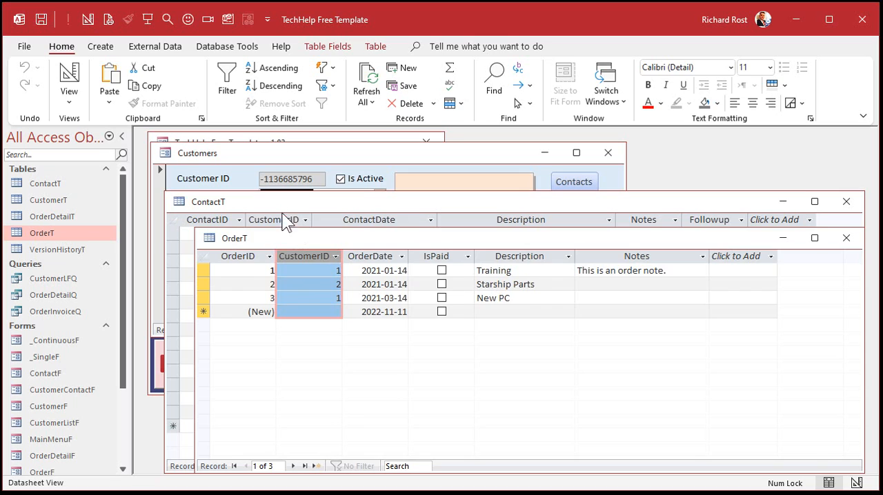
left_click(280, 218)
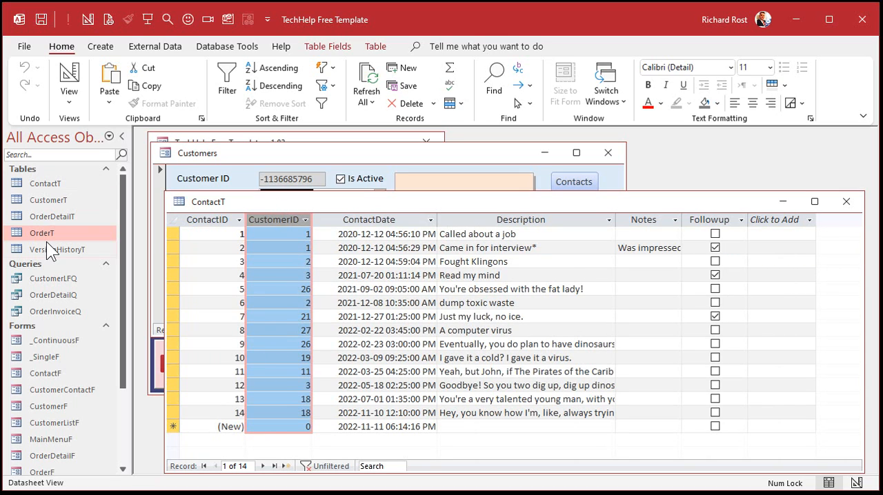